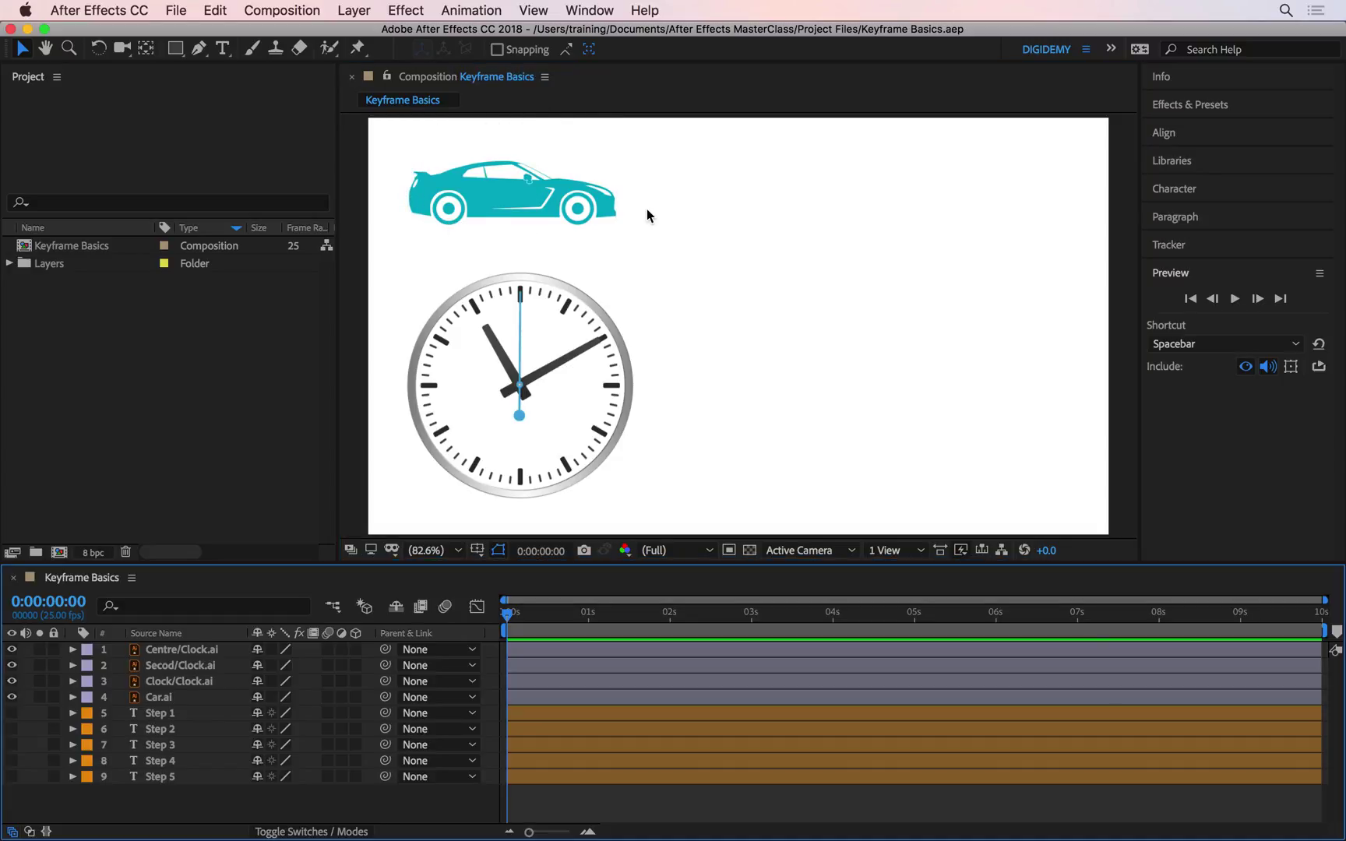
Step: Reveal only the Car.ai layer's Position property, reading 374.0,194.7
left_click(158, 699)
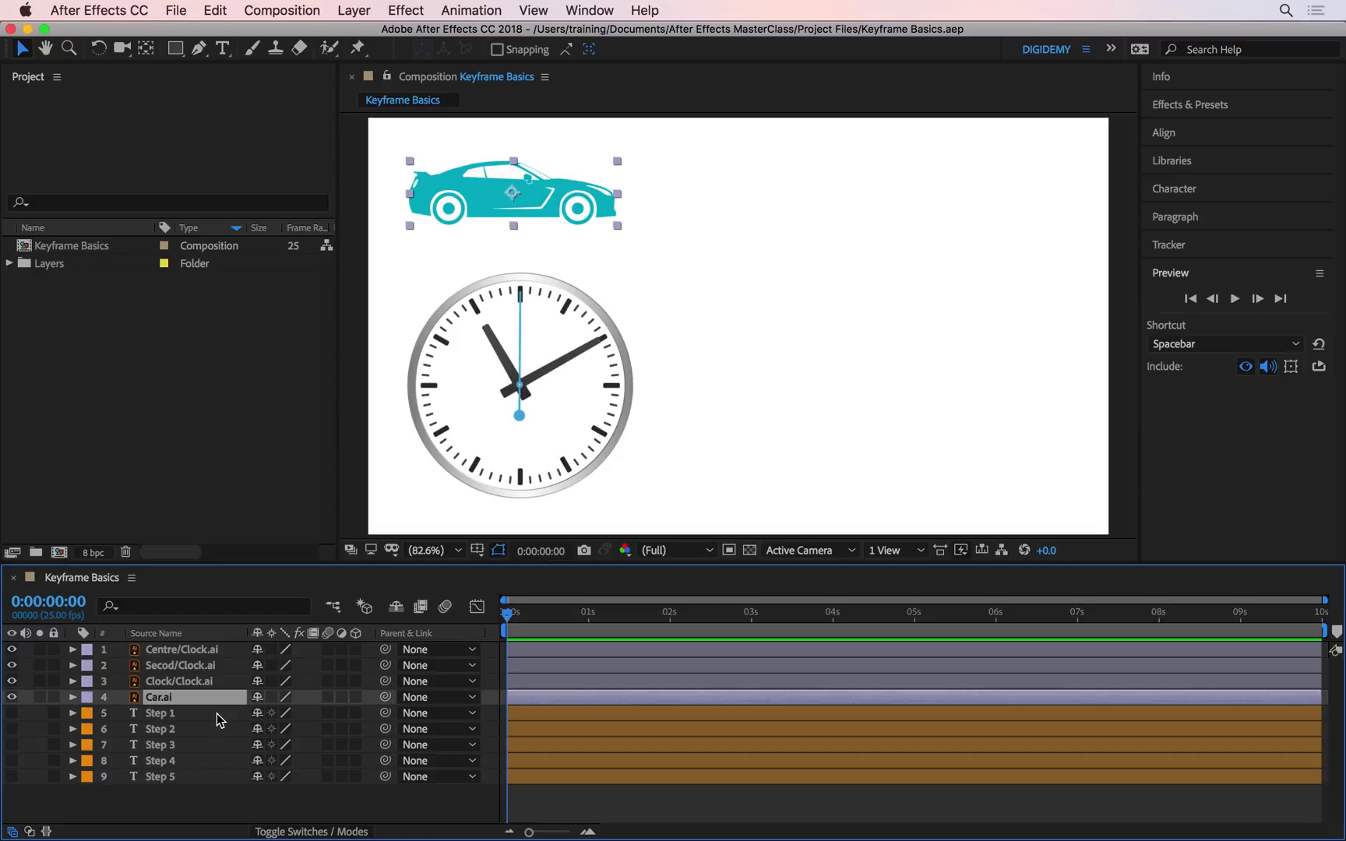
key("p")
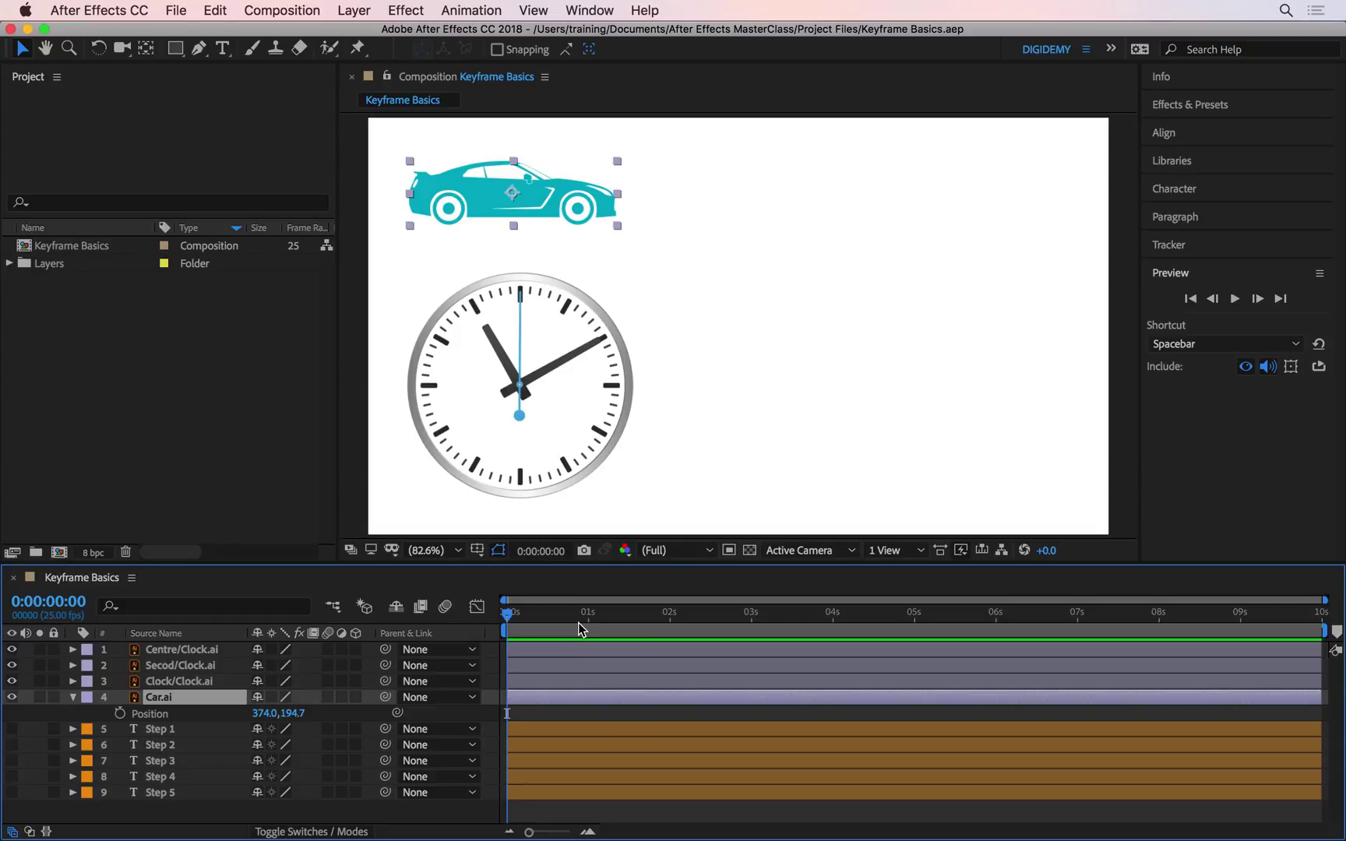
key("super+k")
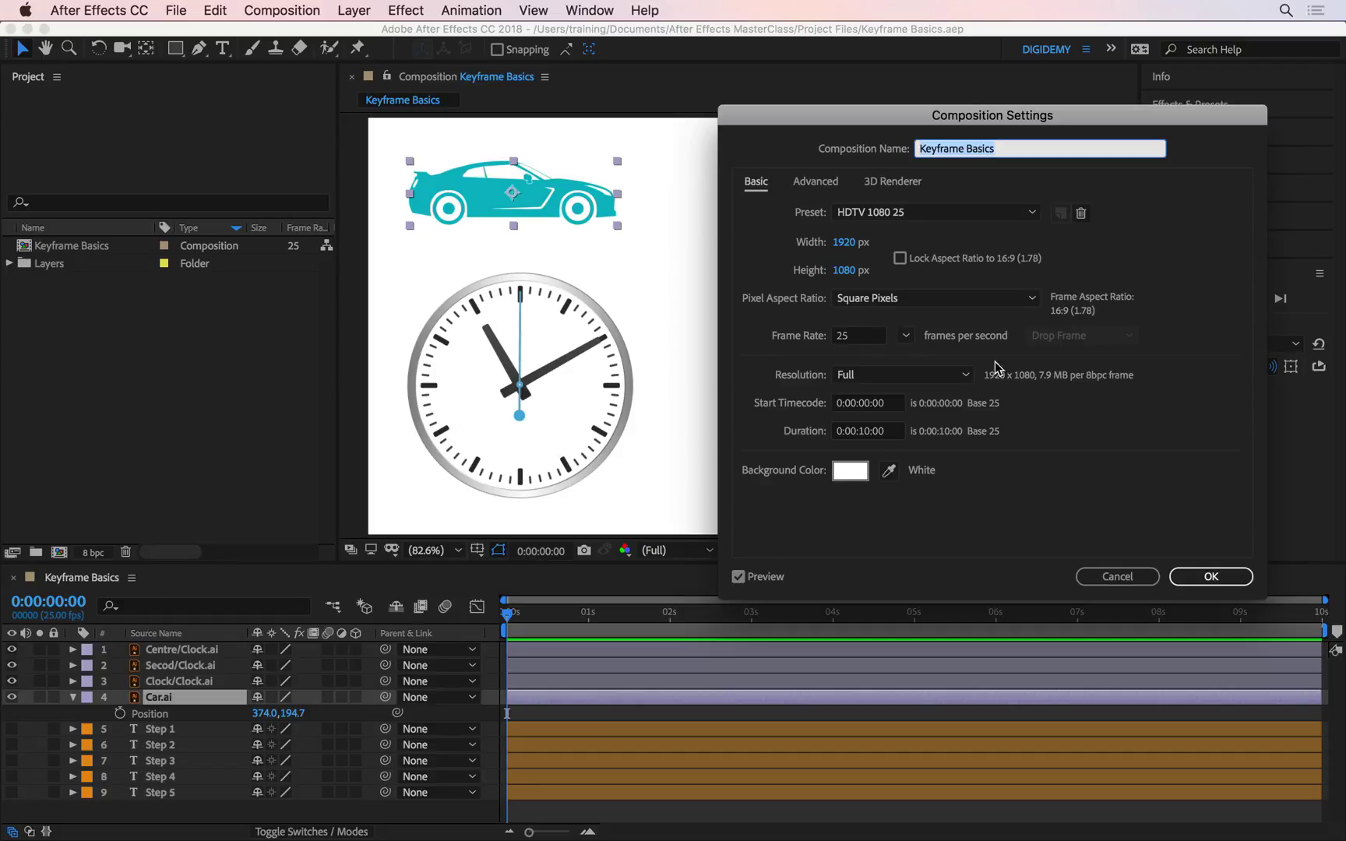
left_click(1192, 578)
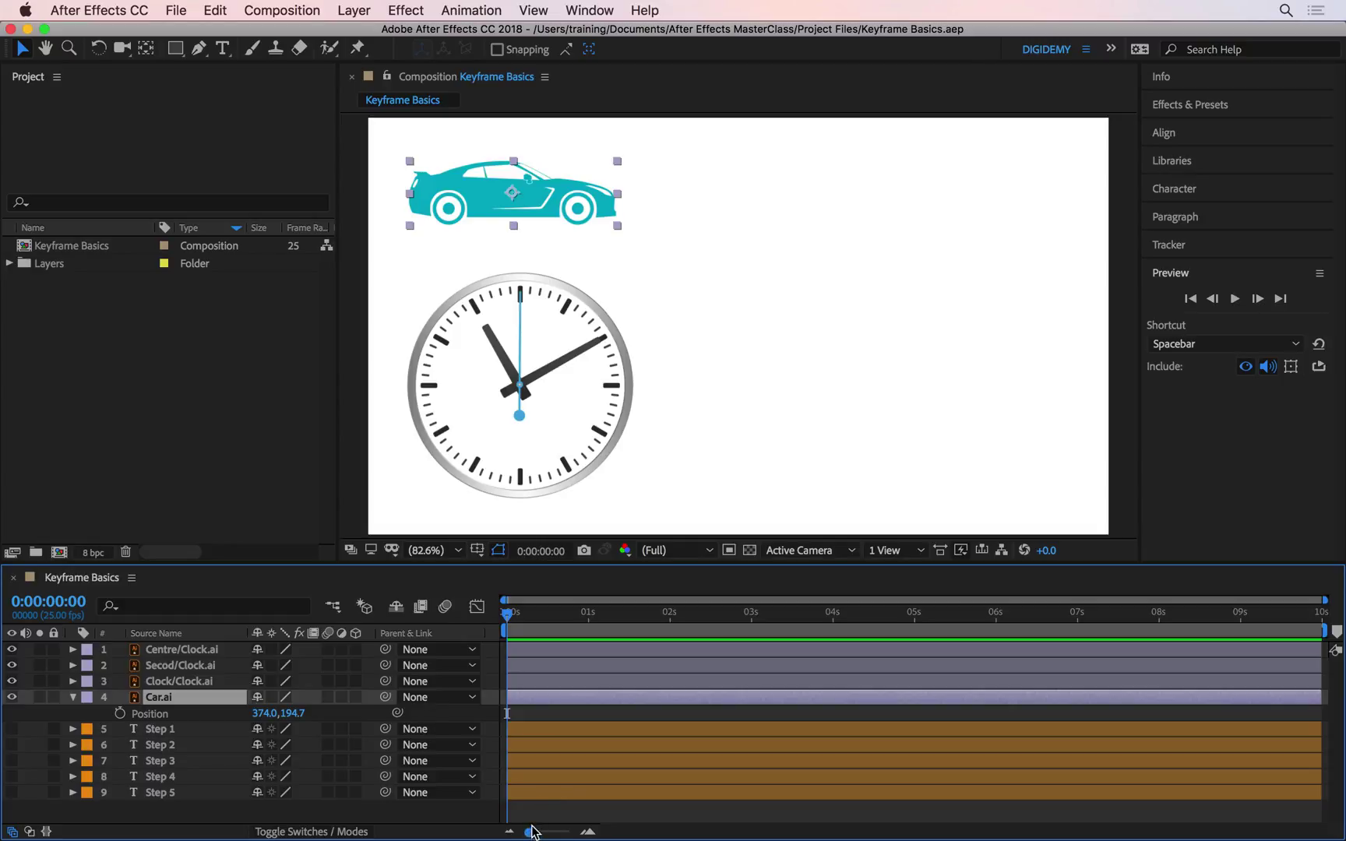
mouse_move(532, 832)
left_mouse_down()
mouse_move(550, 835)
mouse_move(530, 832)
left_mouse_up()
Step: Show the '1 - GO TO TIME' text and set the current time to 0:00:01:00
left_click(12, 728)
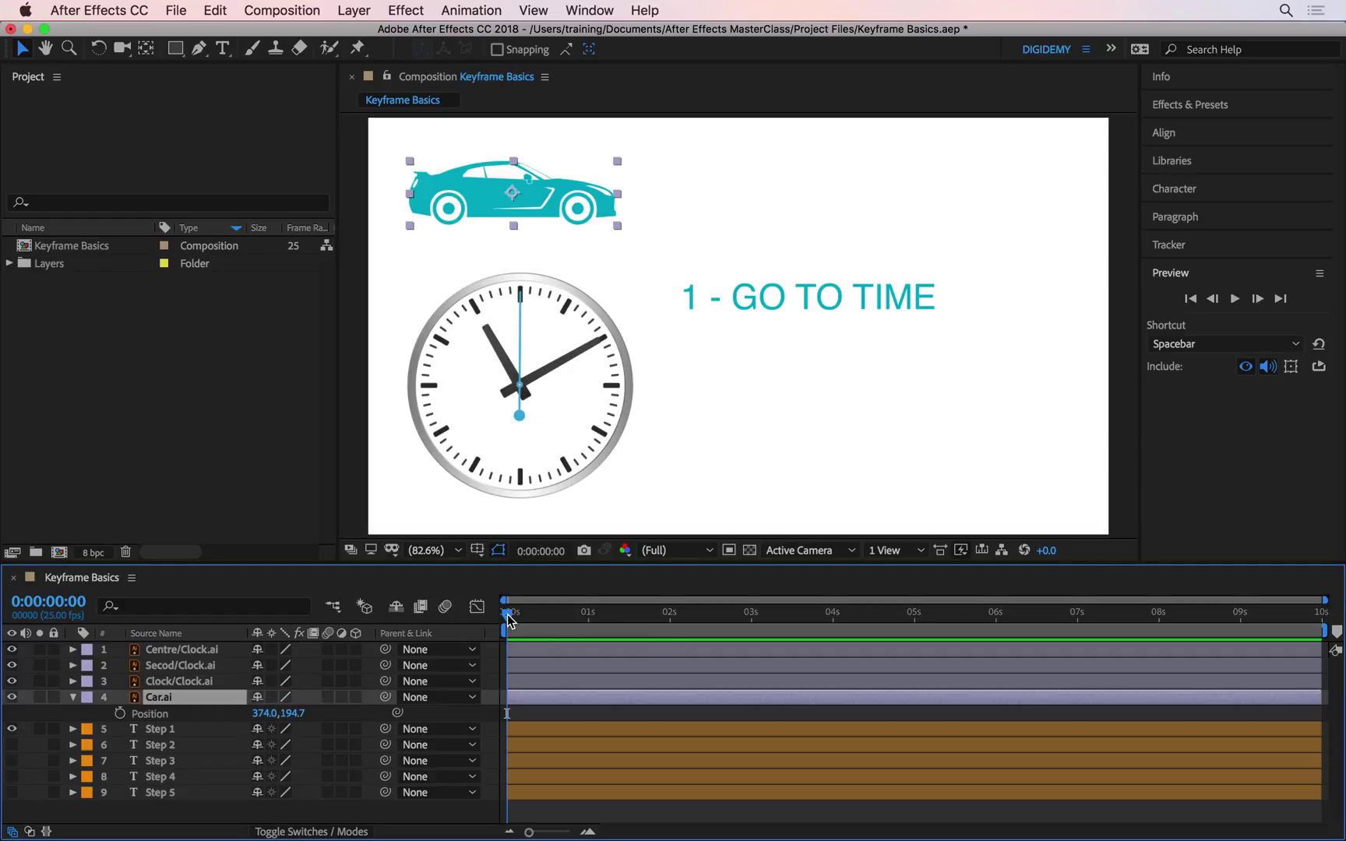
left_click_drag(507, 618, 592, 621)
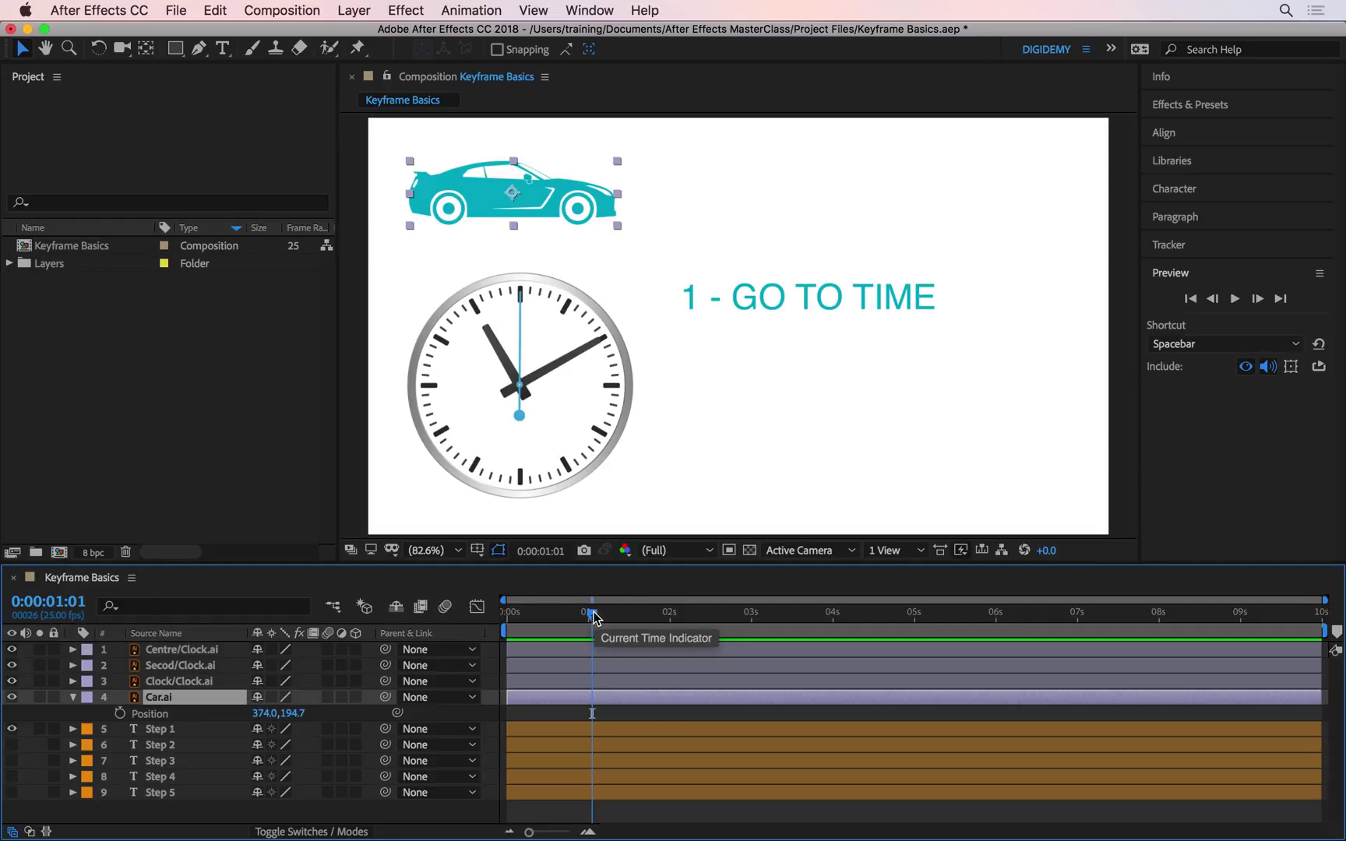
left_click_drag(594, 617, 588, 616)
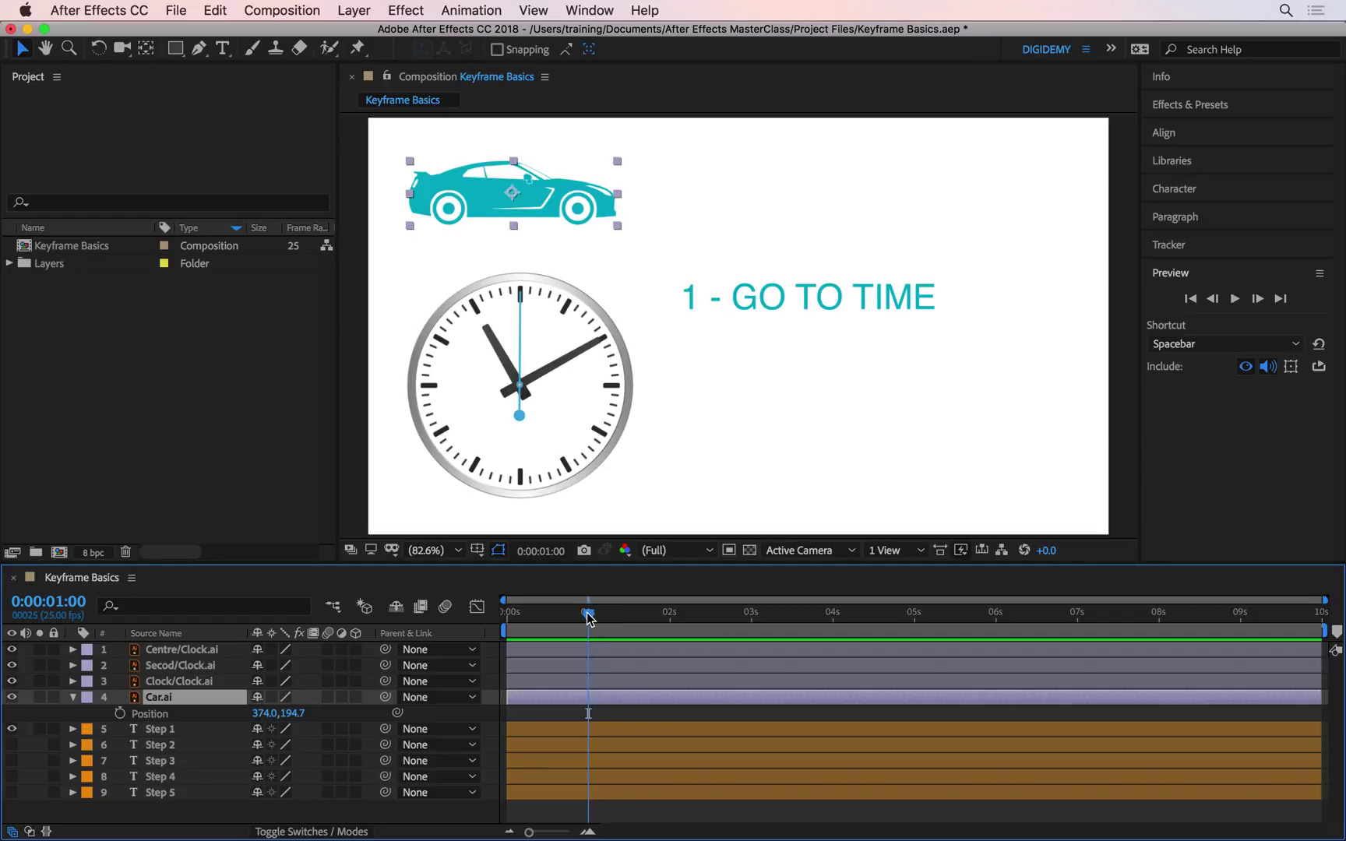
left_click(87, 597)
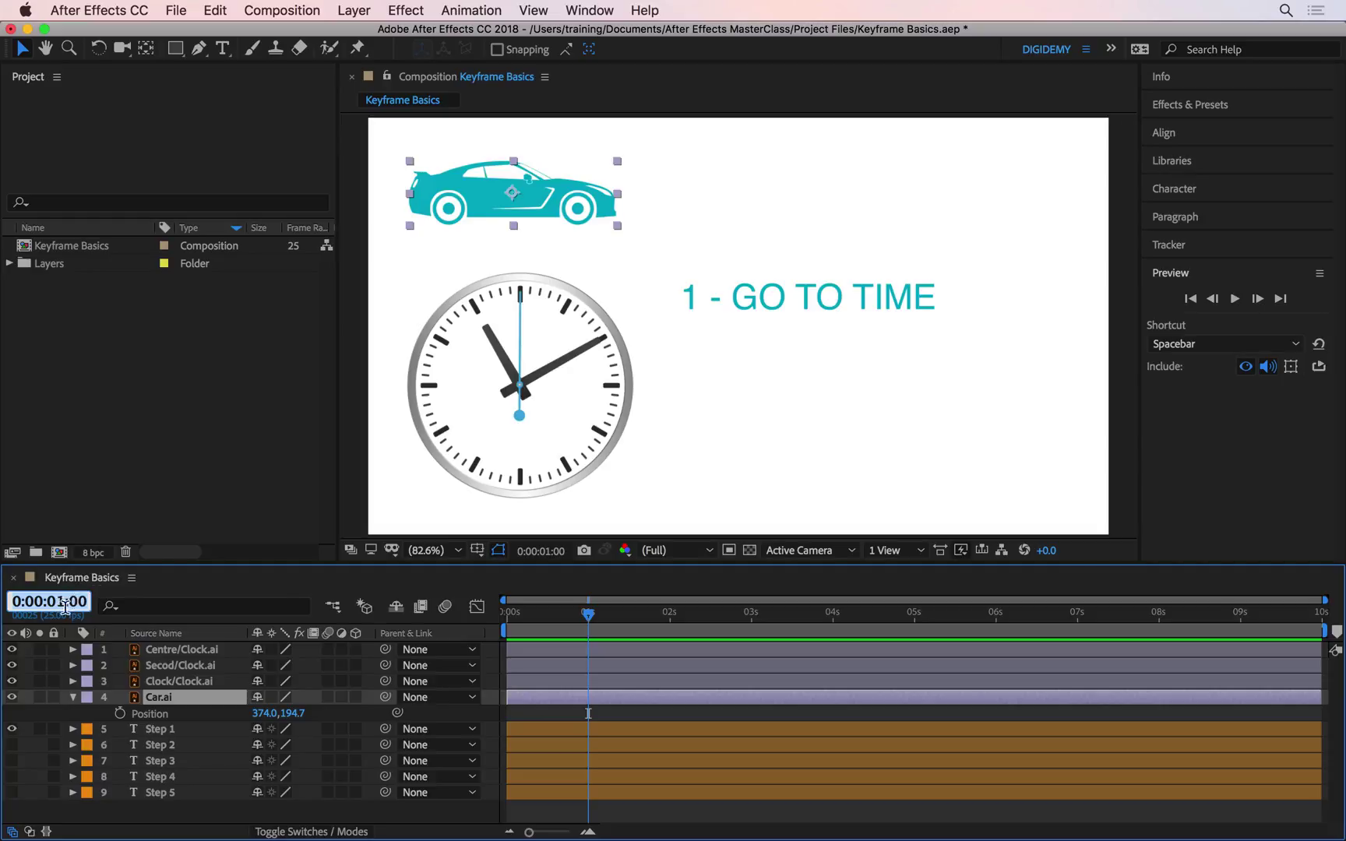
key("Return")
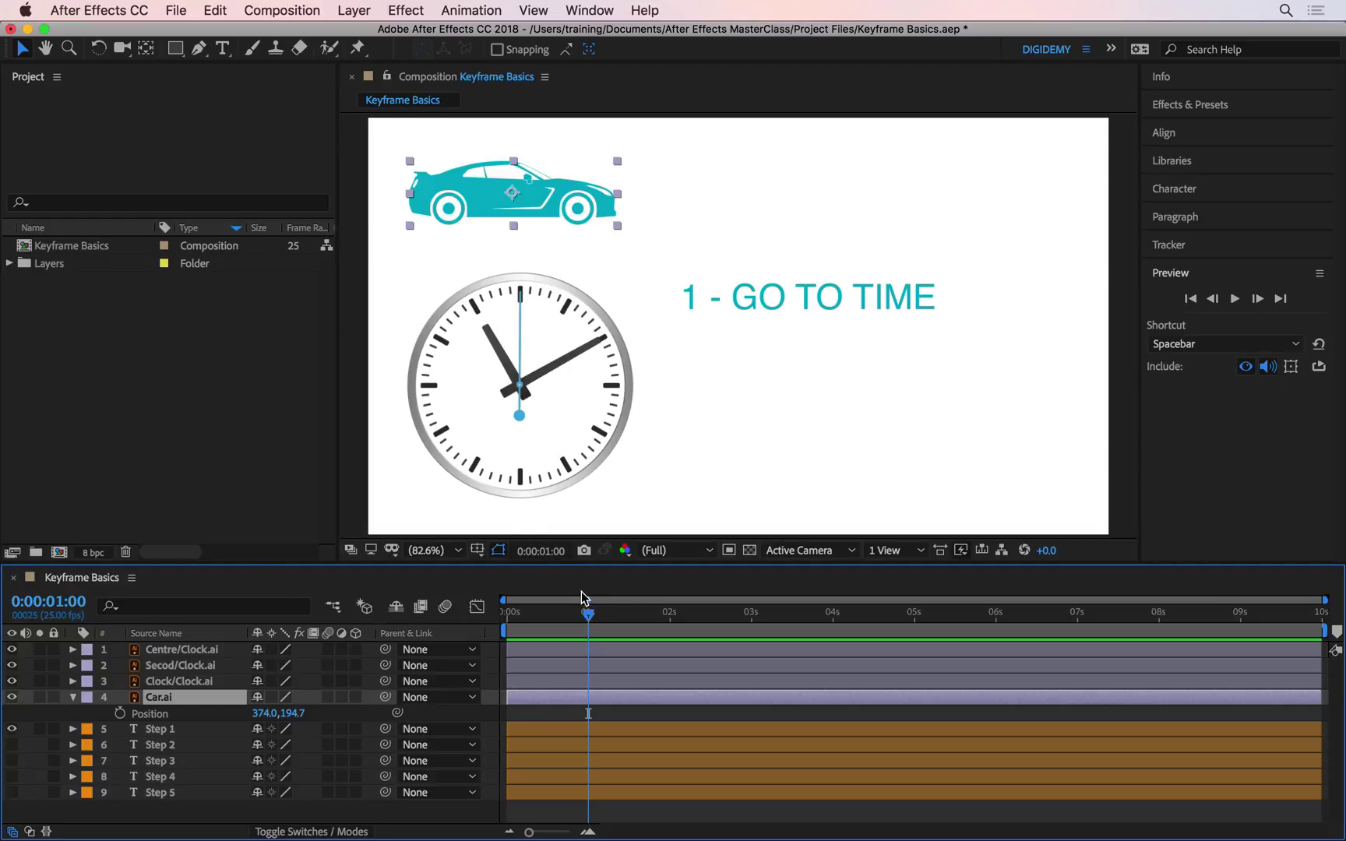
Step: Try the Go to Time prompt, then step one and ten frames forward and back
left_click(548, 551)
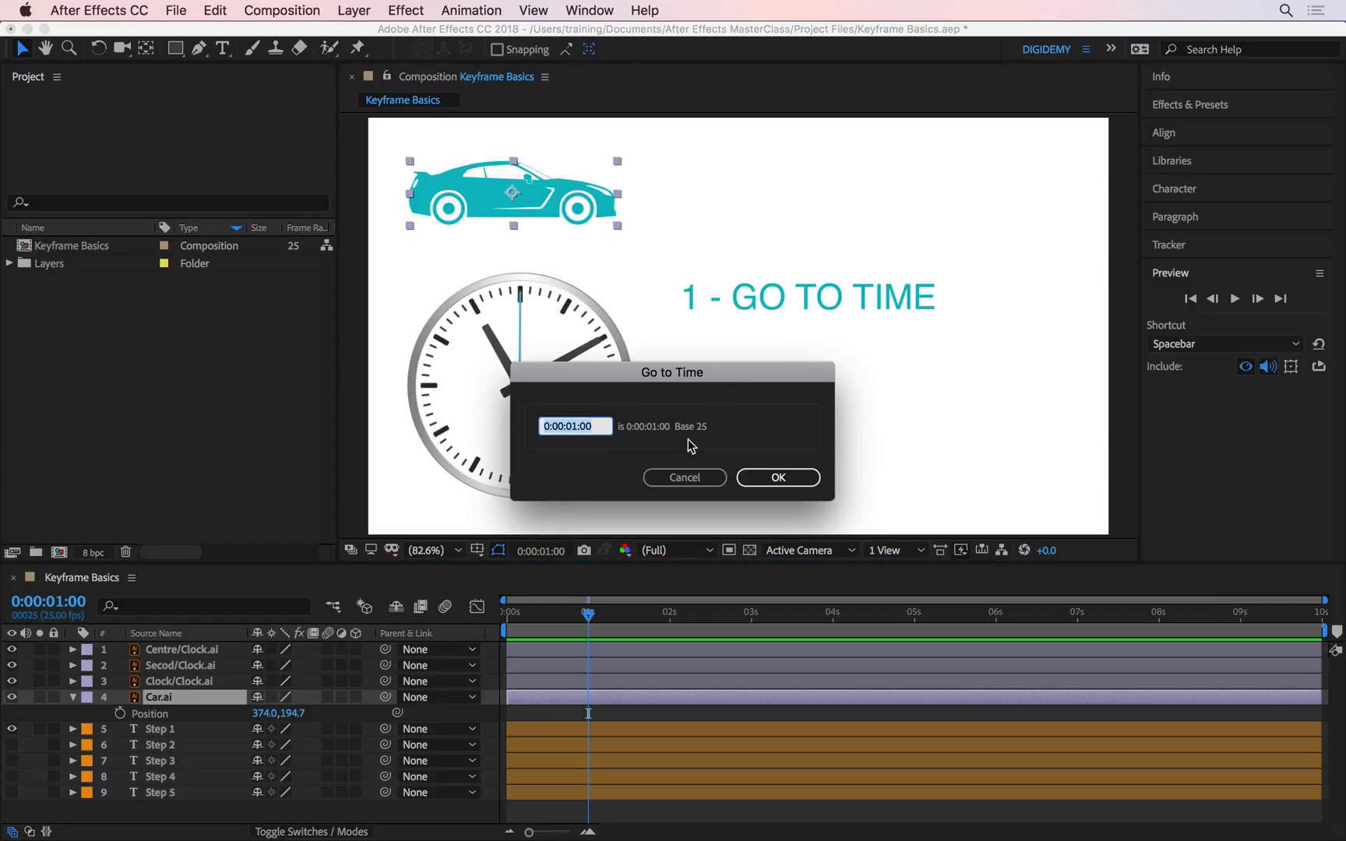
left_click(691, 476)
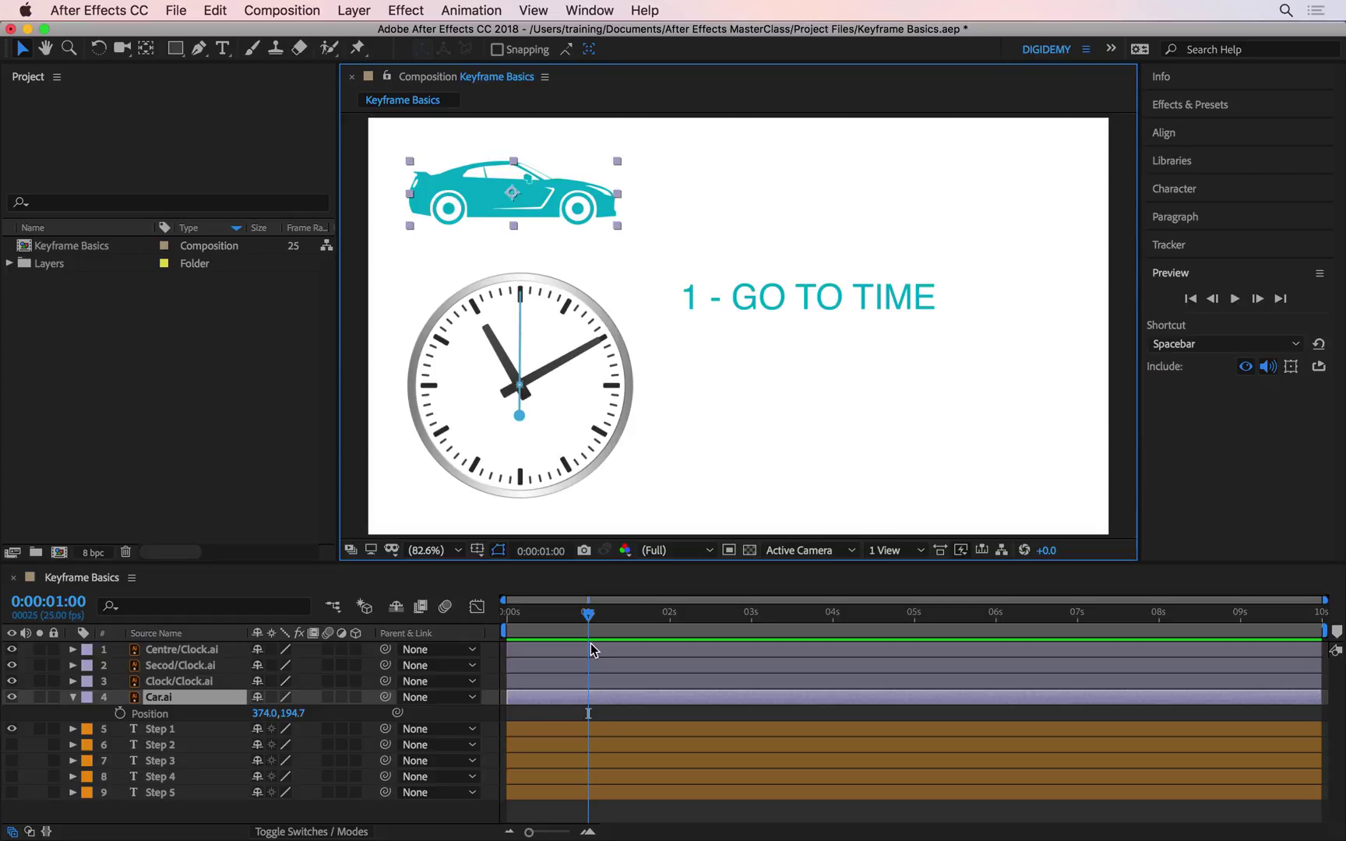
key("Page_Down")
key("Page_Down")
key("Page_Down")
key("Page_Down")
key("Page_Down")
key("Page_Up")
key("Page_Up")
key("Page_Up")
key("Page_Up")
key("shift+Page_Down")
key("shift+Page_Down")
key("shift+Page_Down")
key("shift+Page_Up")
key("shift+Page_Up")
key("shift+Page_Up")
Step: Show the Step 2 and Step 3 texts and nudge the car right to 434.5,180.1
left_click(11, 745)
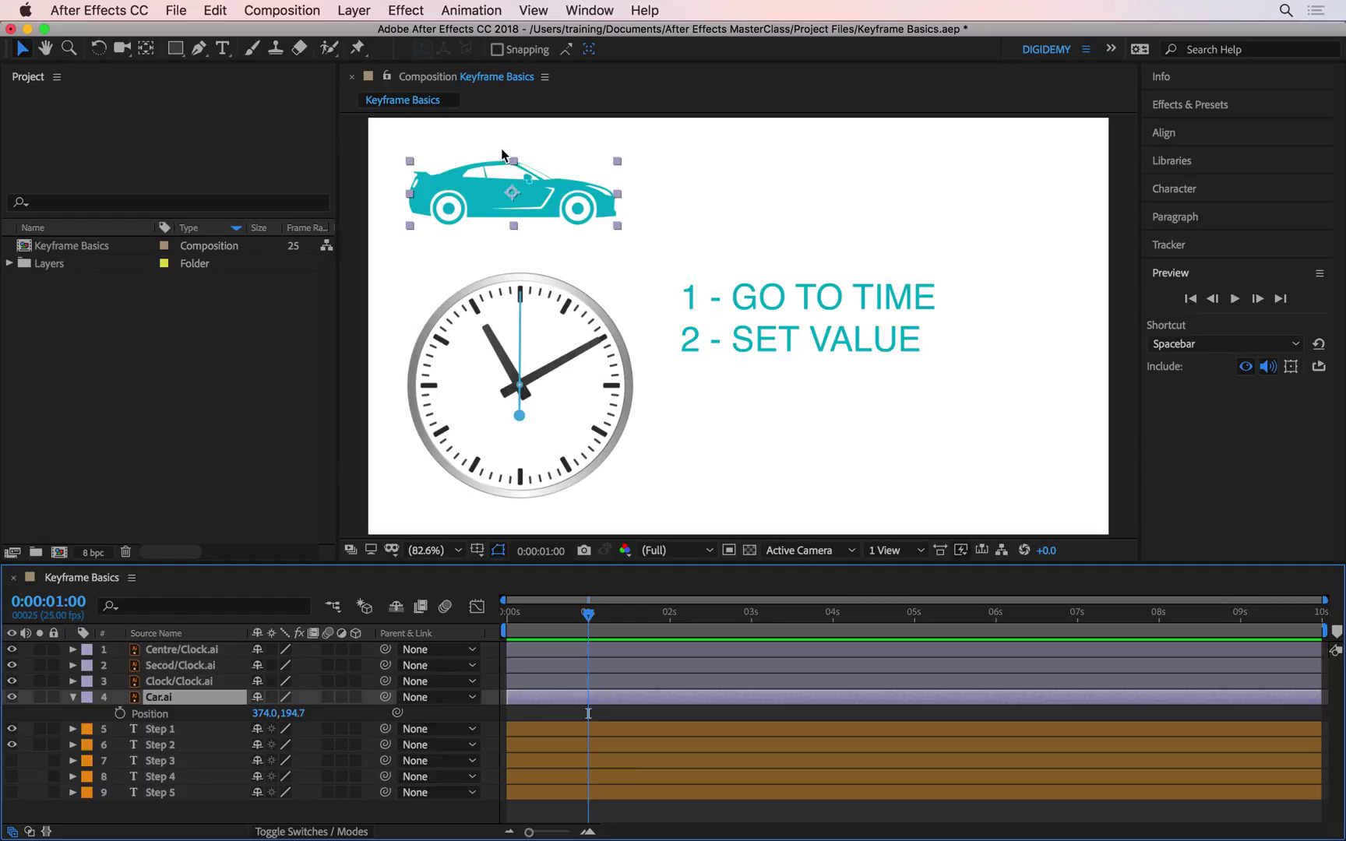
left_click_drag(477, 182, 500, 177)
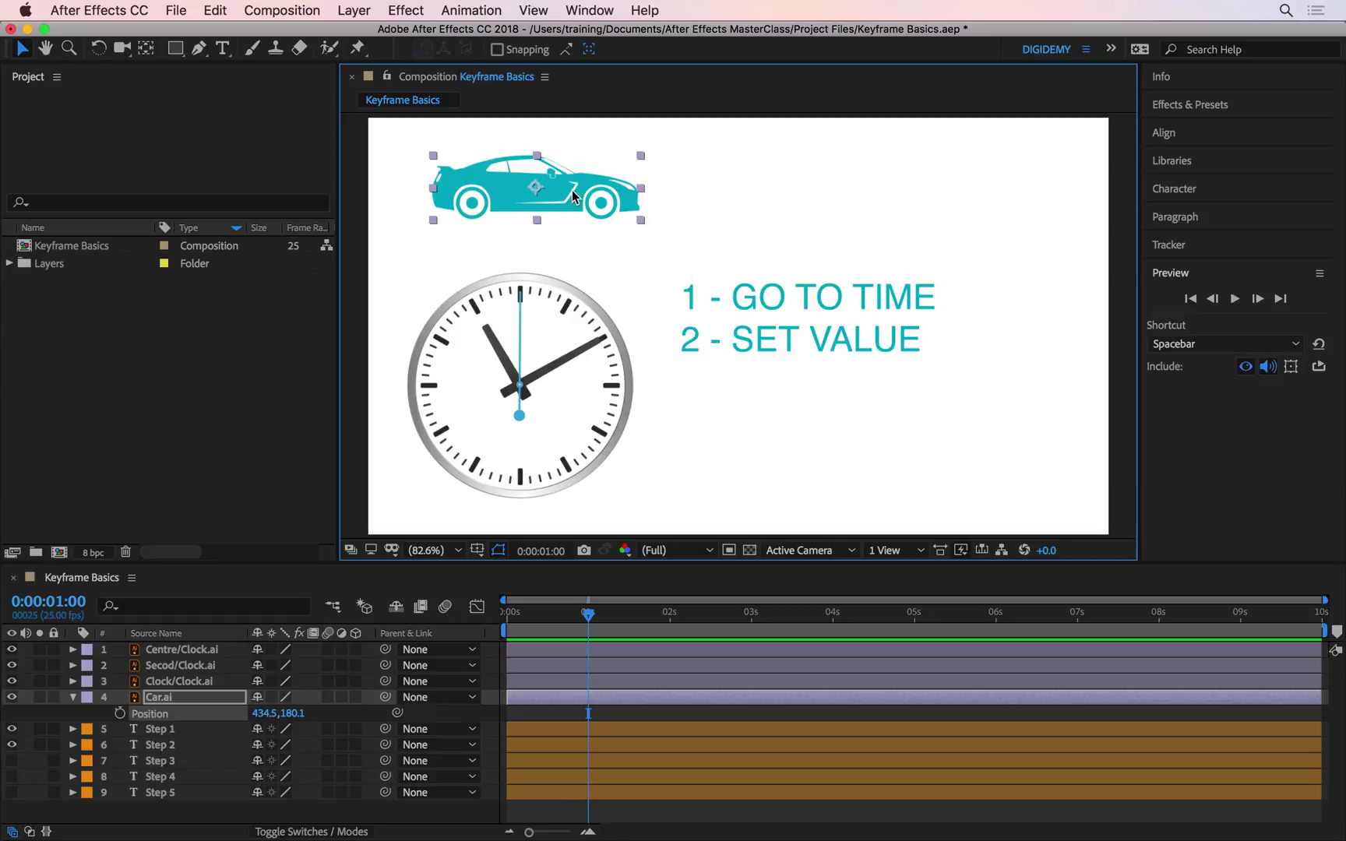
left_click(12, 760)
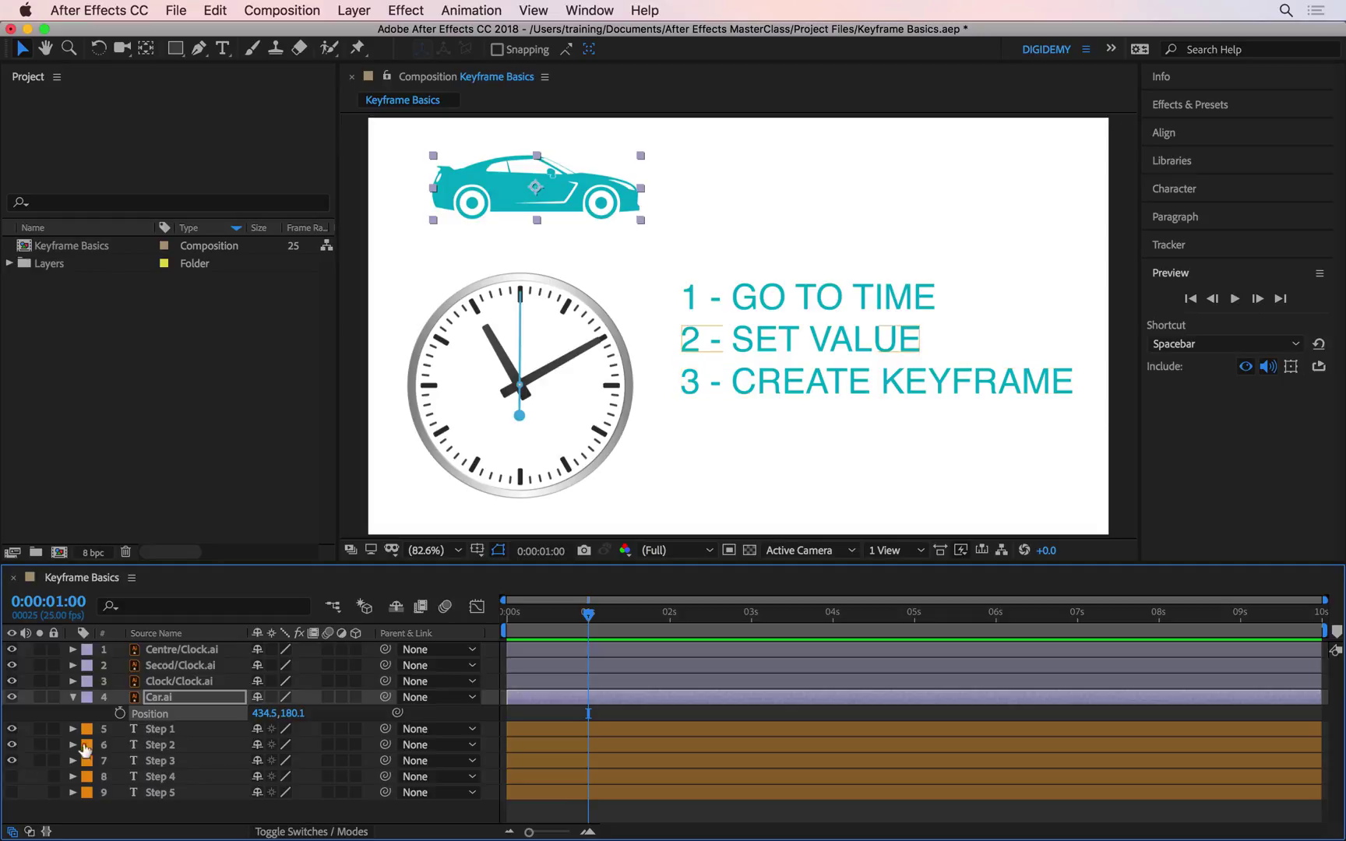
Step: Add a Position keyframe at one second and zoom the timeline in to frames
left_click(120, 715)
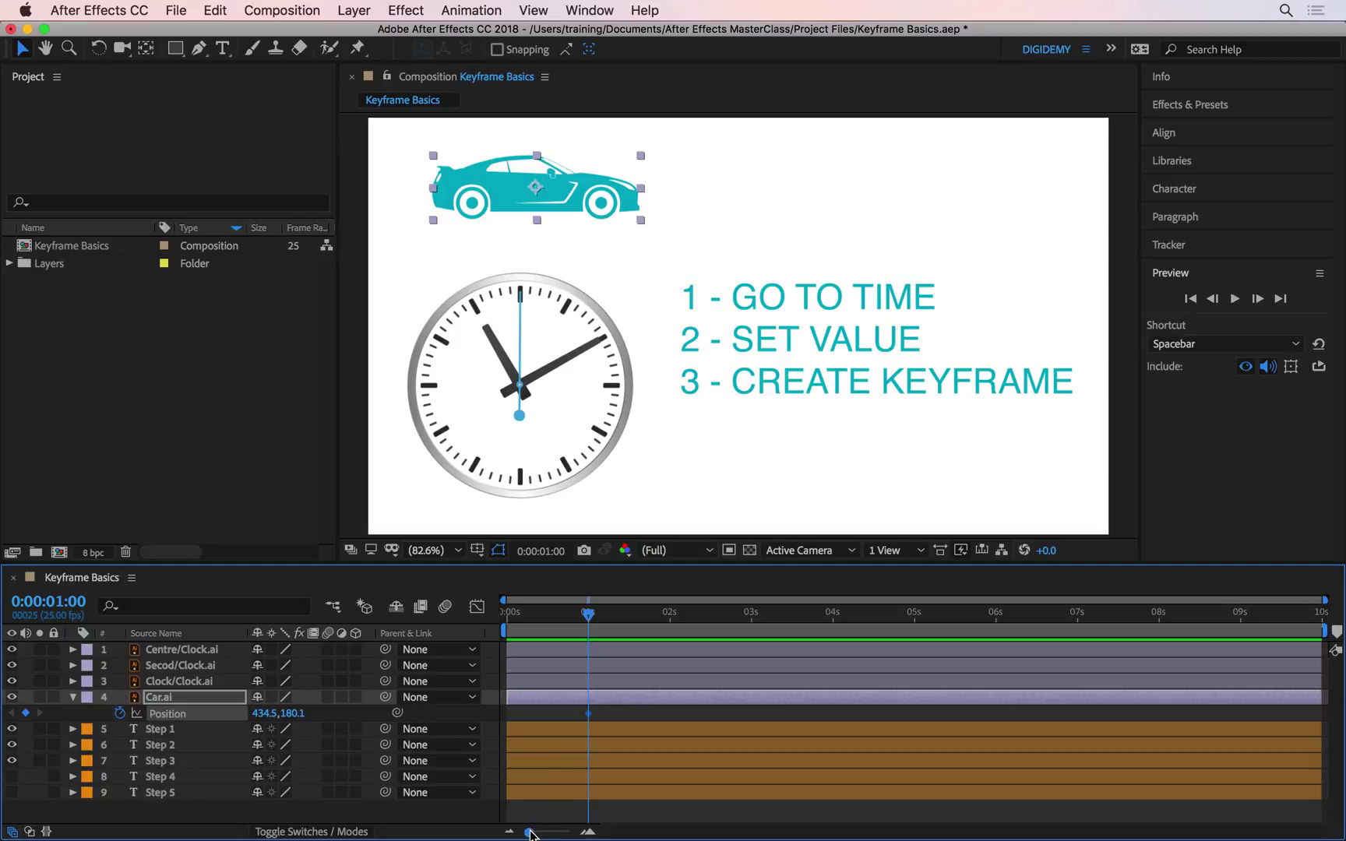
left_click_drag(529, 834, 570, 834)
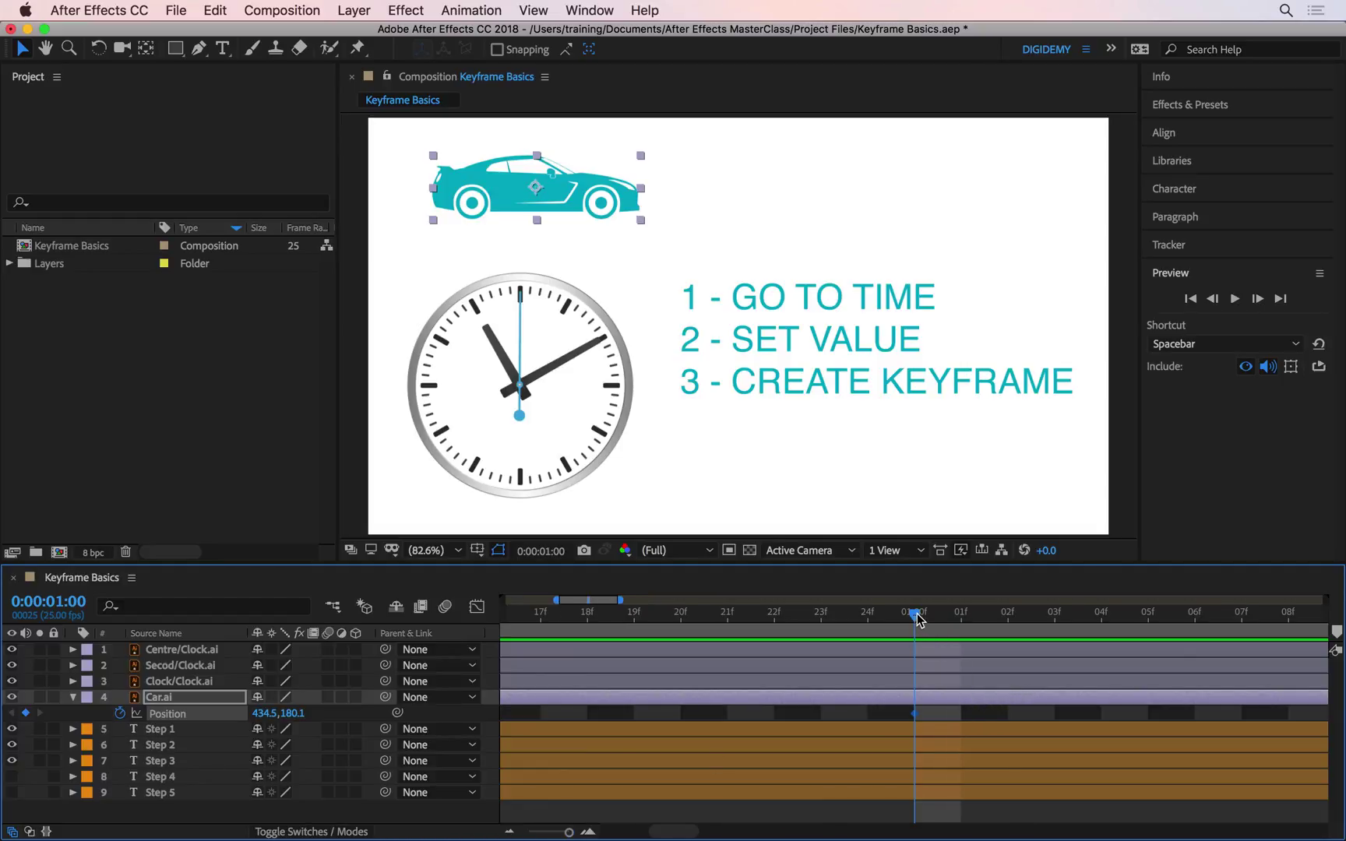
left_click_drag(916, 616, 774, 616)
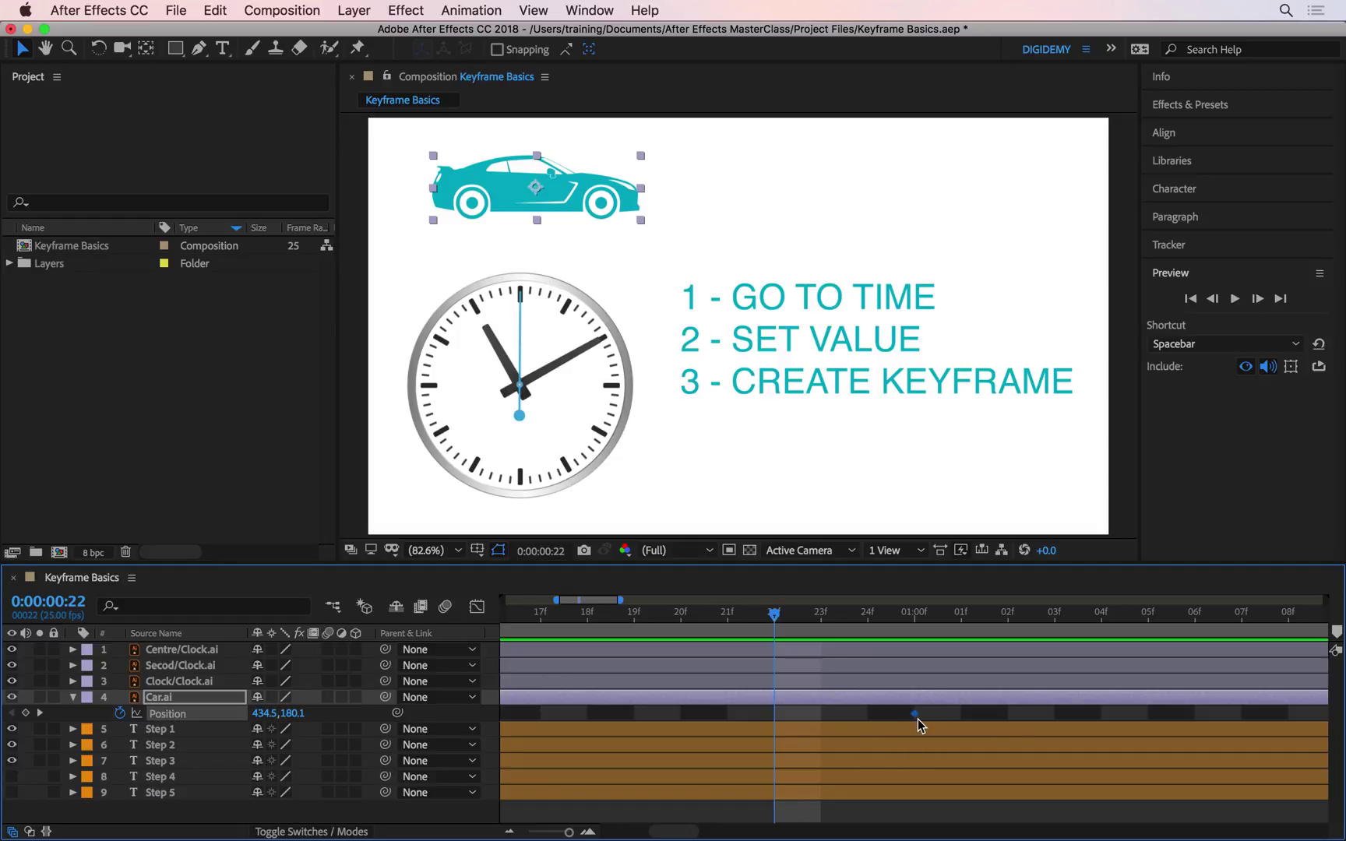
left_click(963, 714)
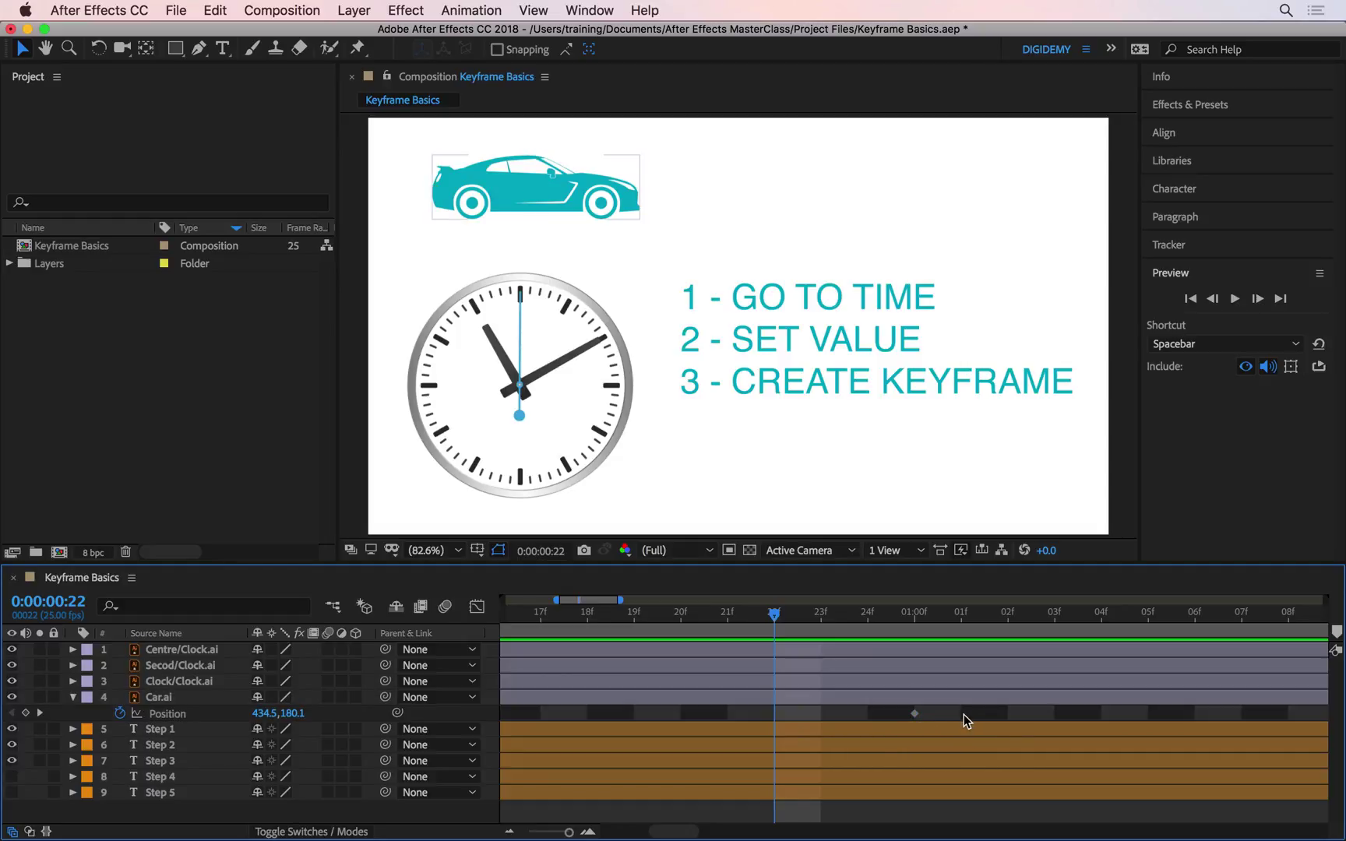
Step: Toggle Position keyframing off, undo to restore the keyframe, and zoom back out to seconds
left_click(119, 714)
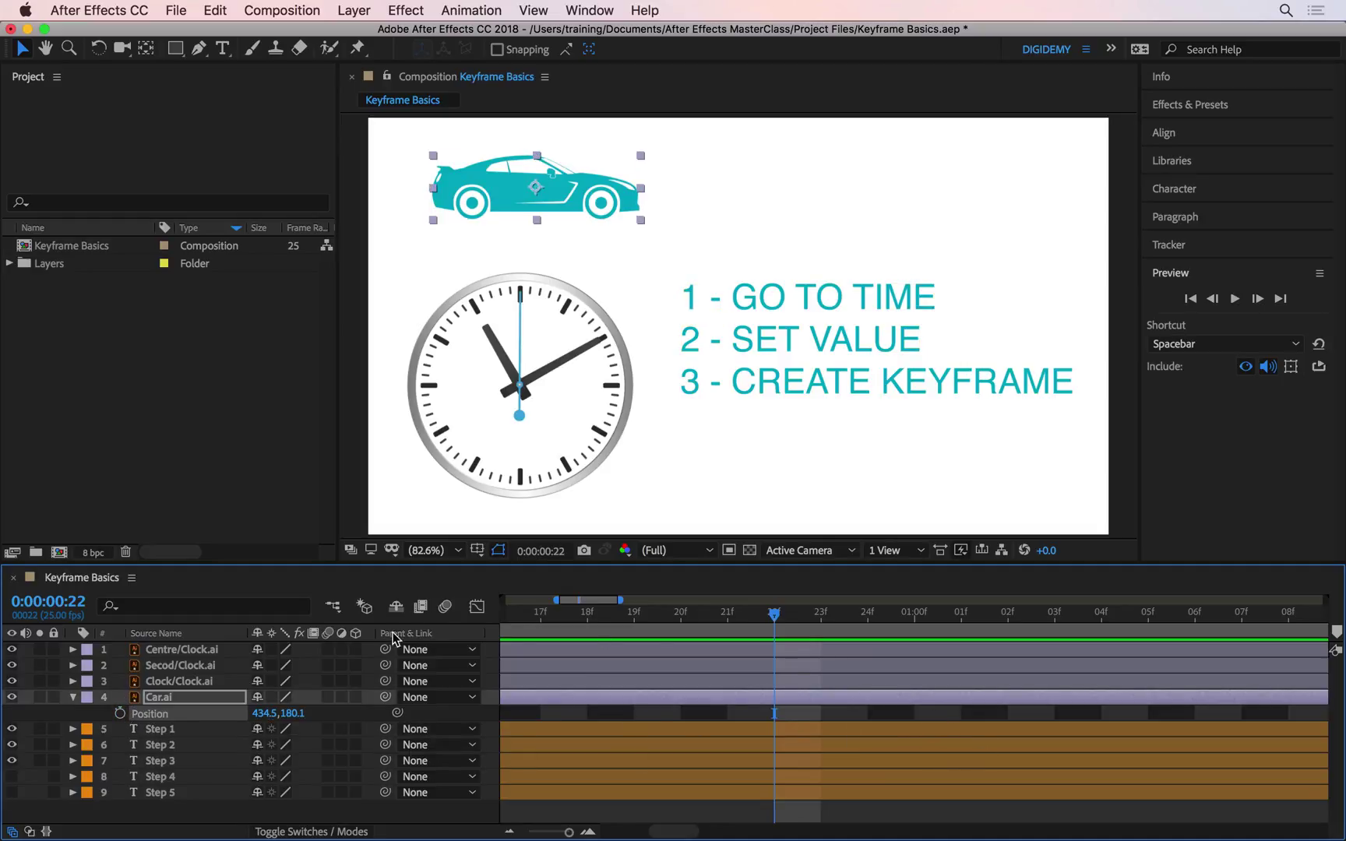
key("super+z")
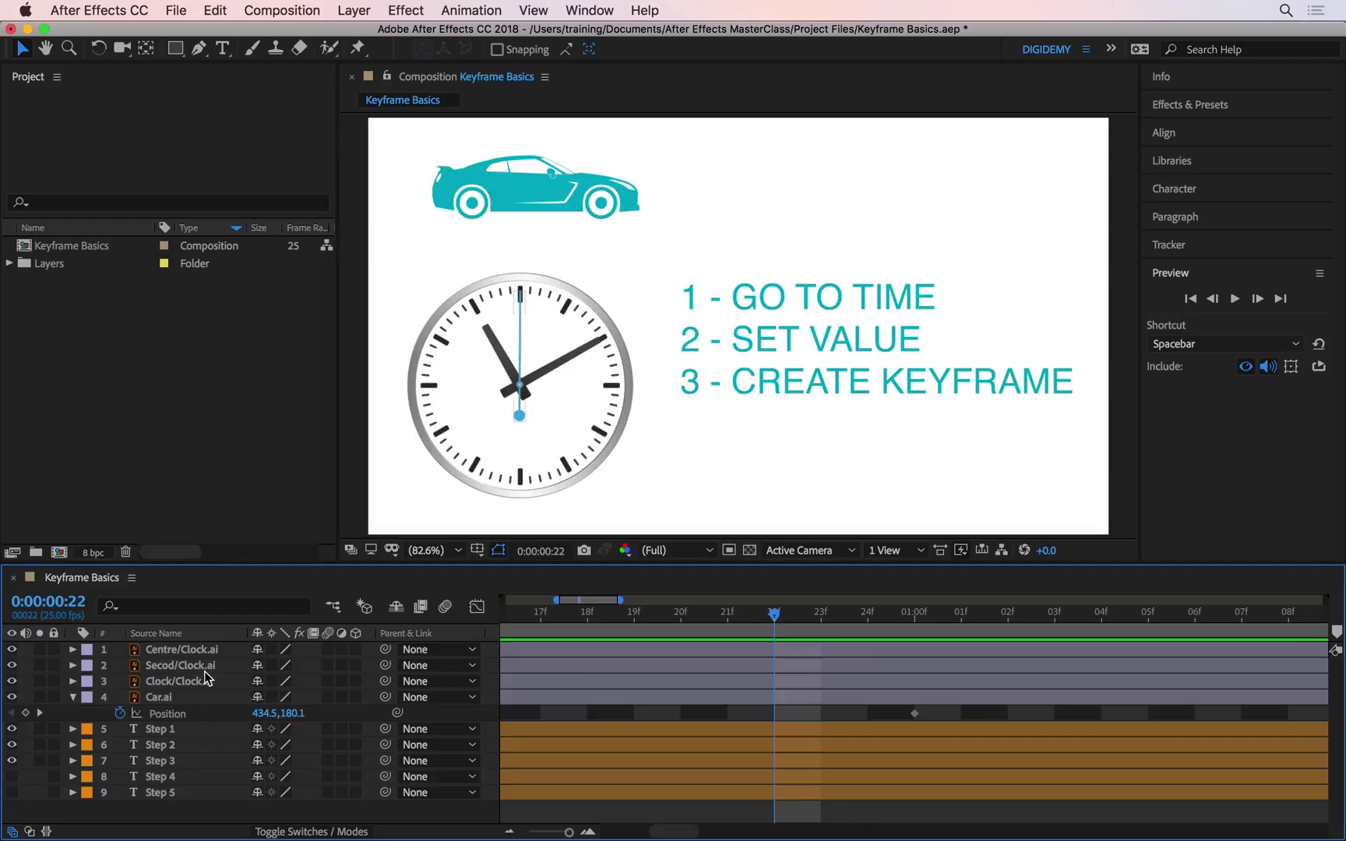
left_click(111, 717)
left_click_drag(569, 832, 529, 832)
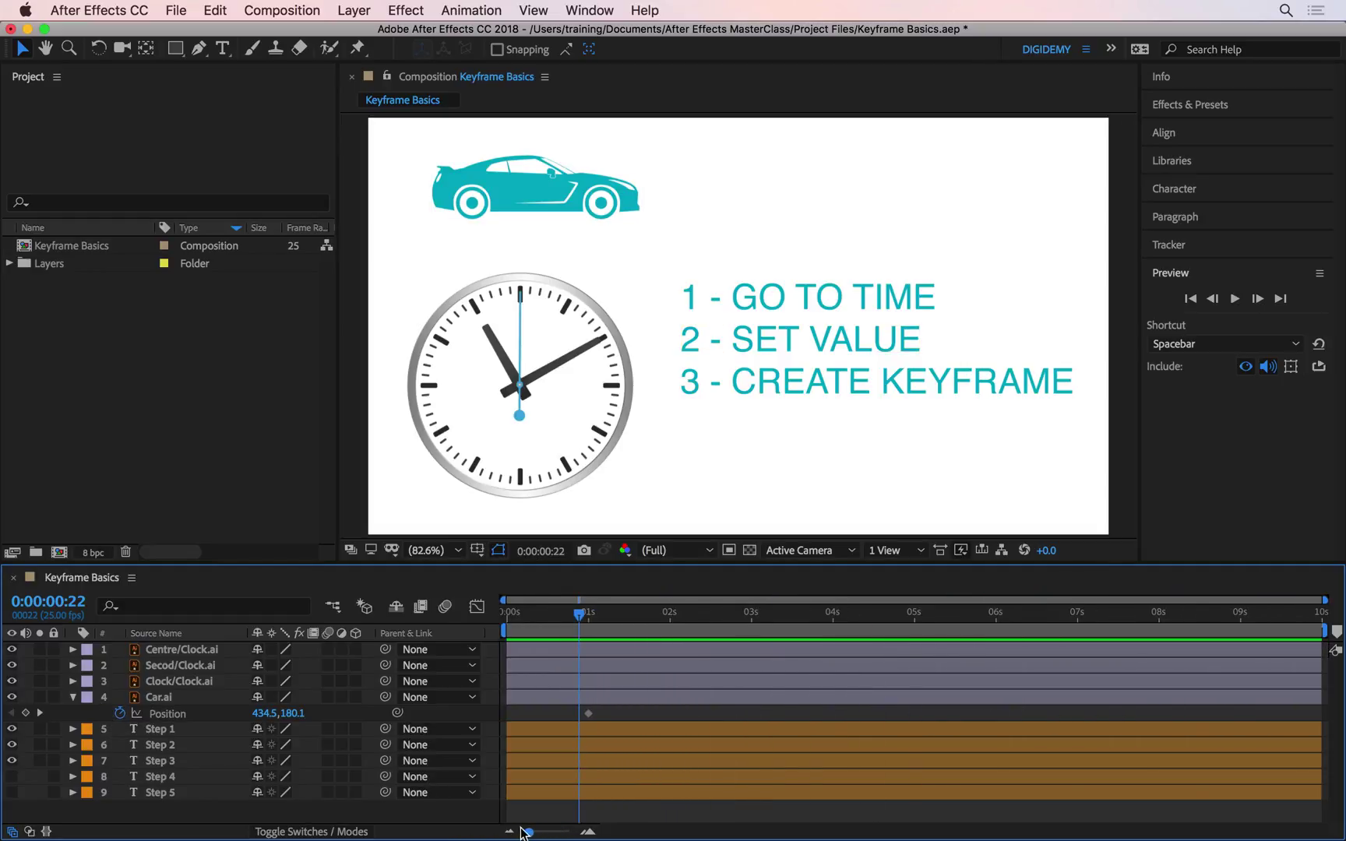
Step: Show the '4 - CHANGE TIME' text and move the current time to exactly 0:00:03:00
left_click(12, 776)
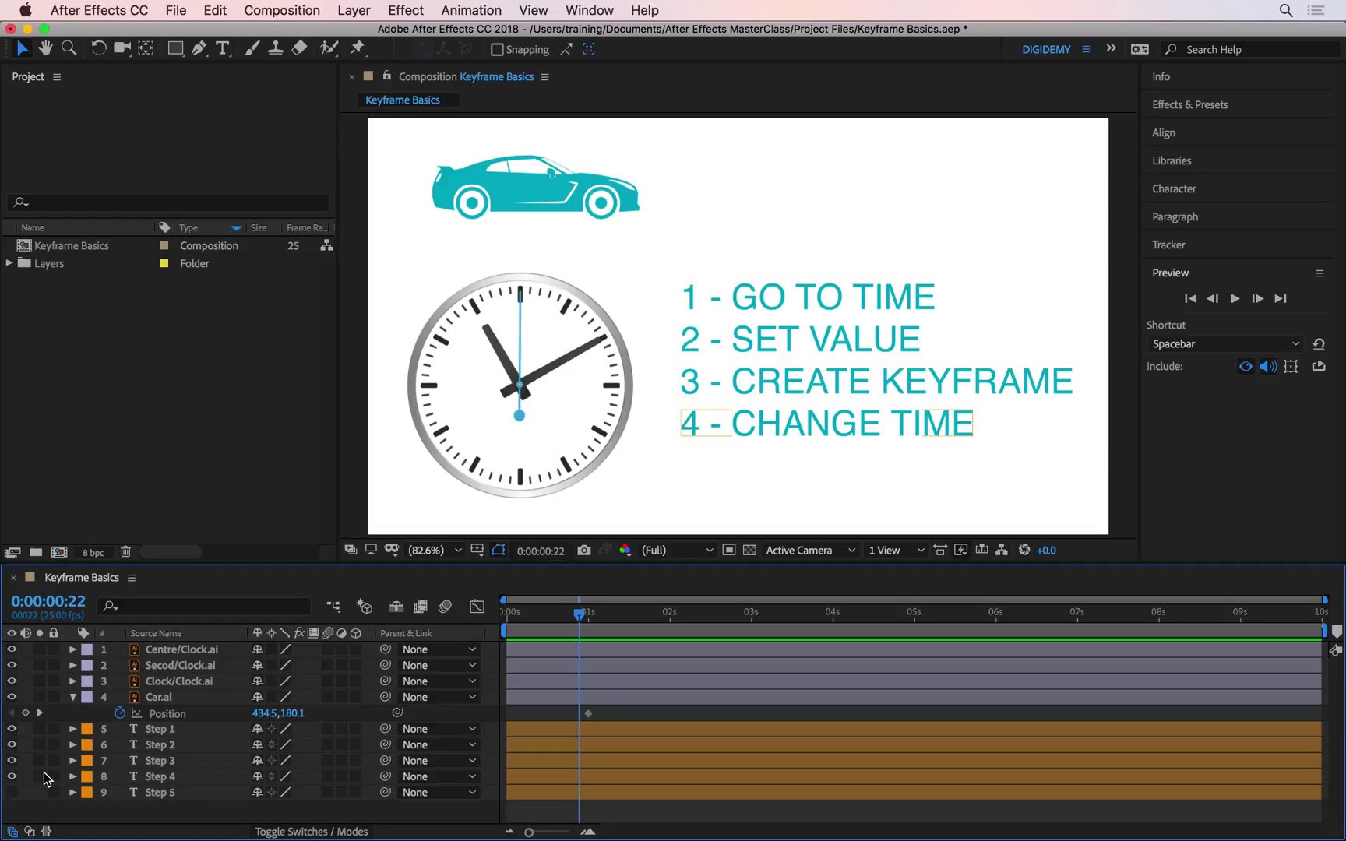
key("F2")
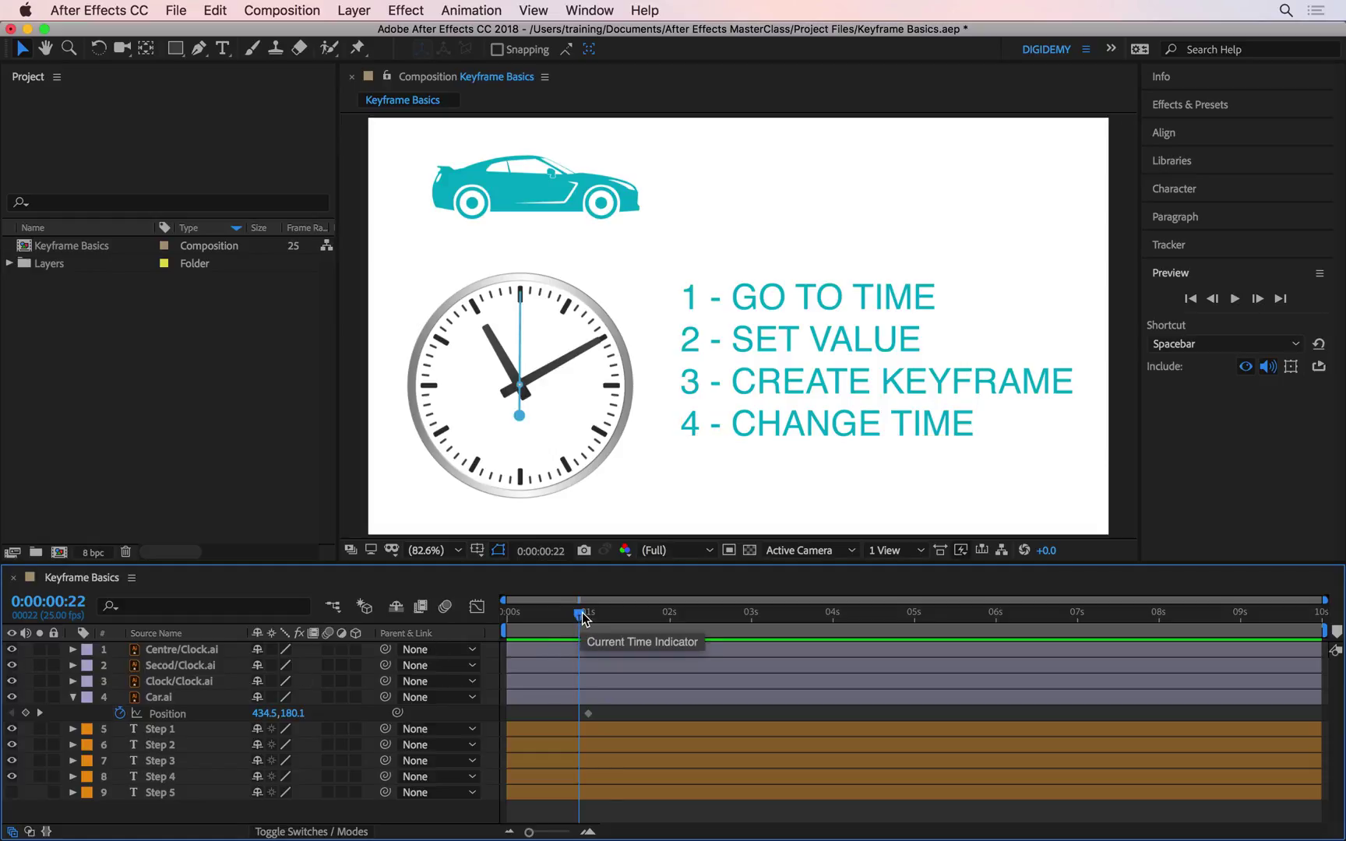
left_click_drag(580, 618, 758, 634)
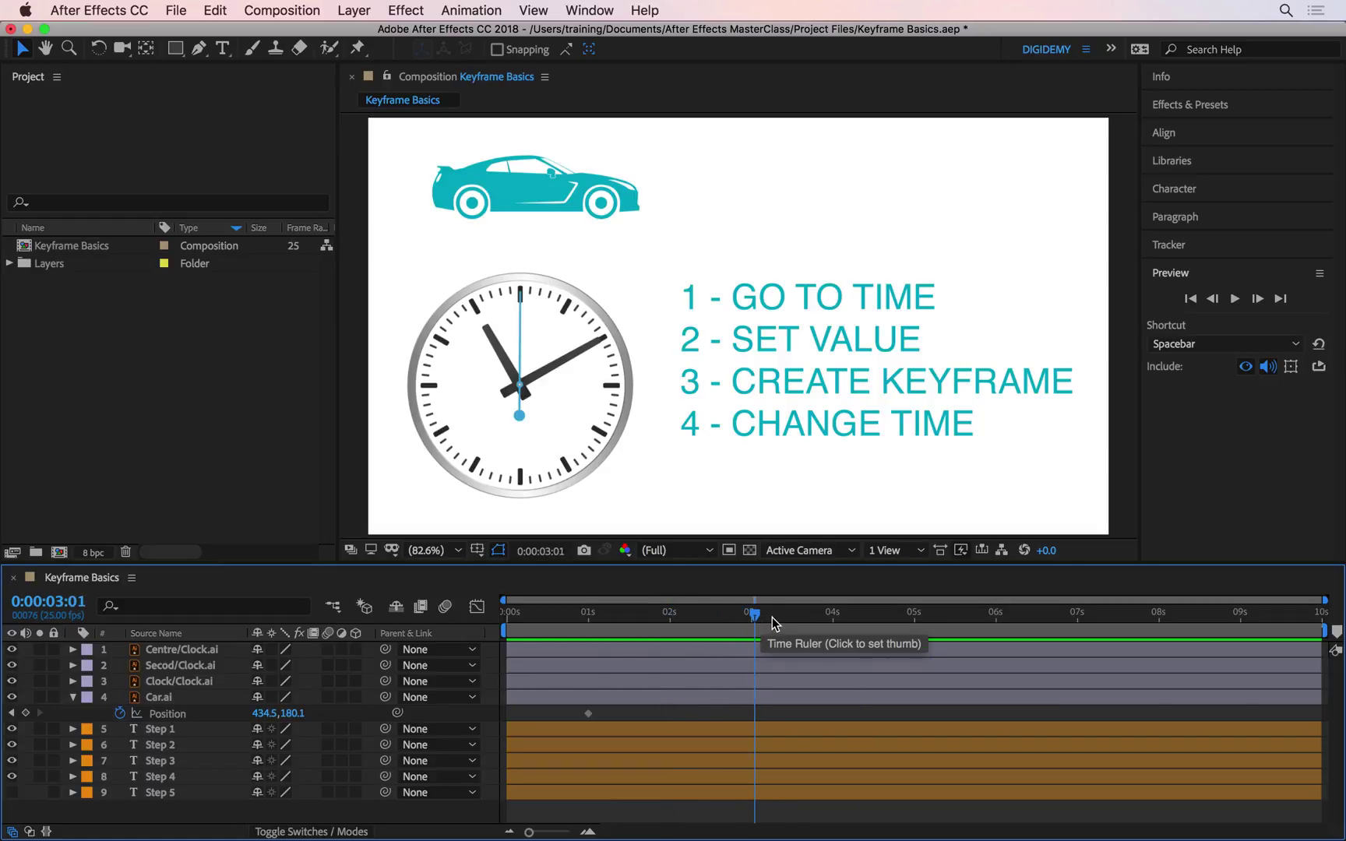
key("Page_Up")
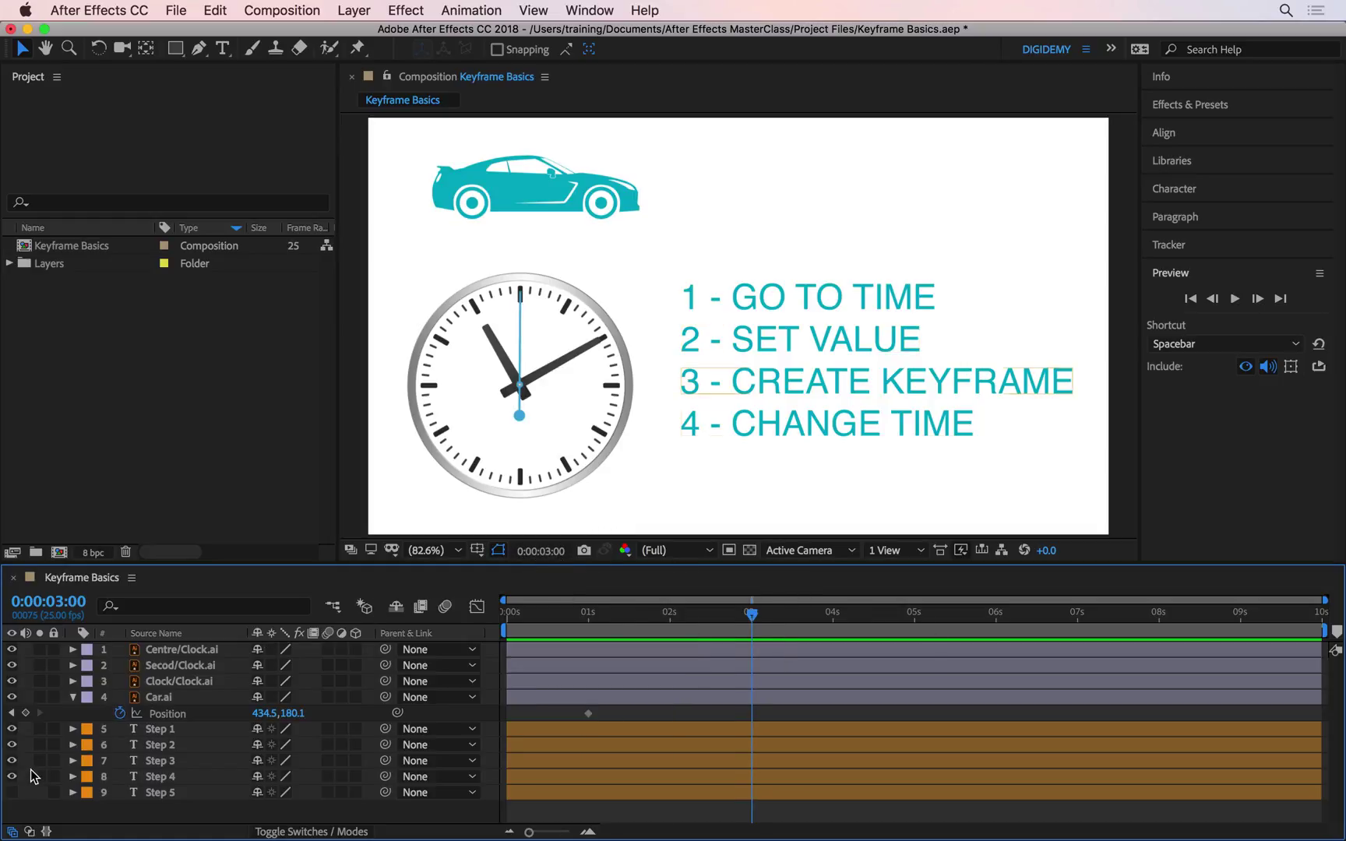
Step: Show the '5 - UPDATE VALUE' text and drag the car right to 1463.7,180.1
left_click(11, 792)
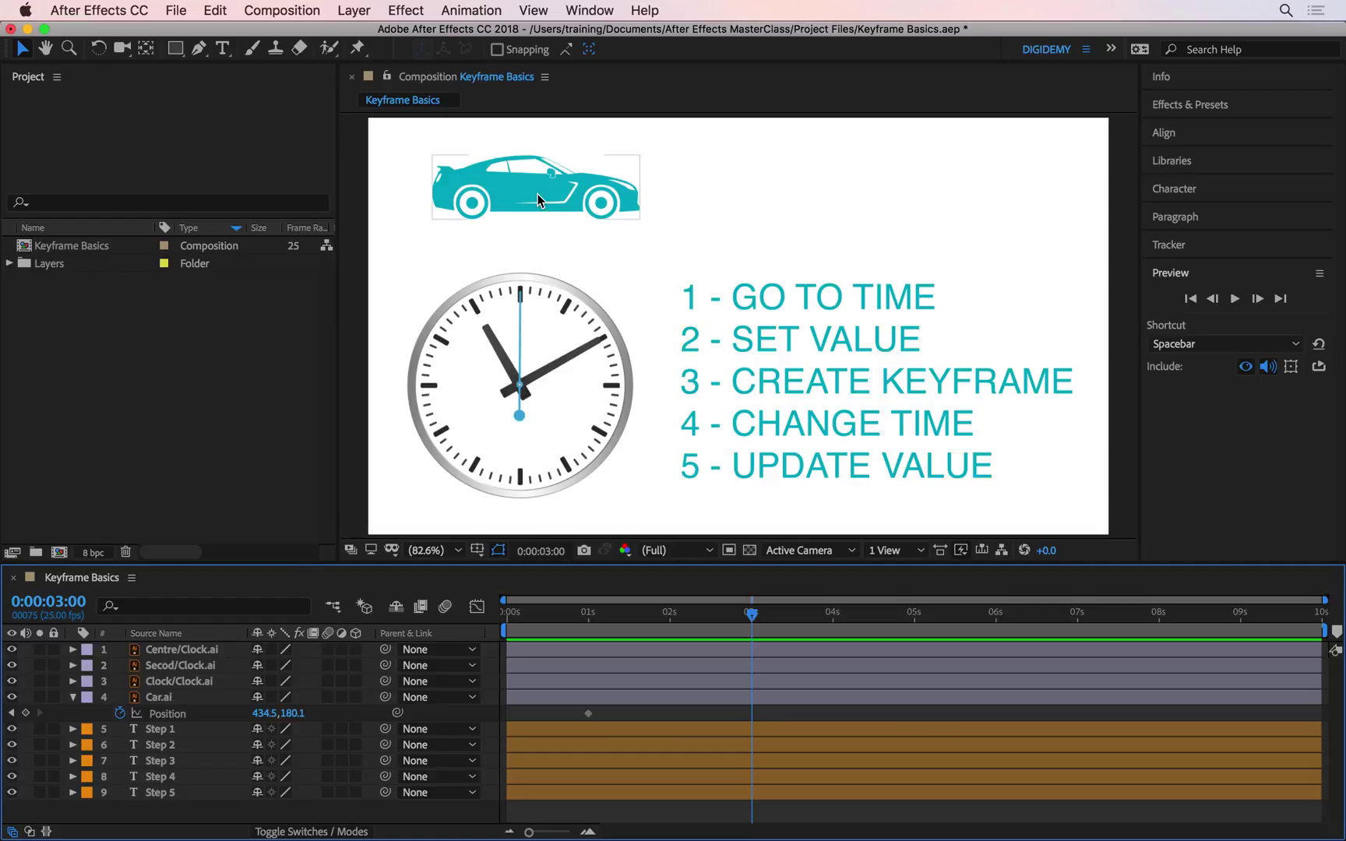
left_click_drag(529, 198, 925, 204)
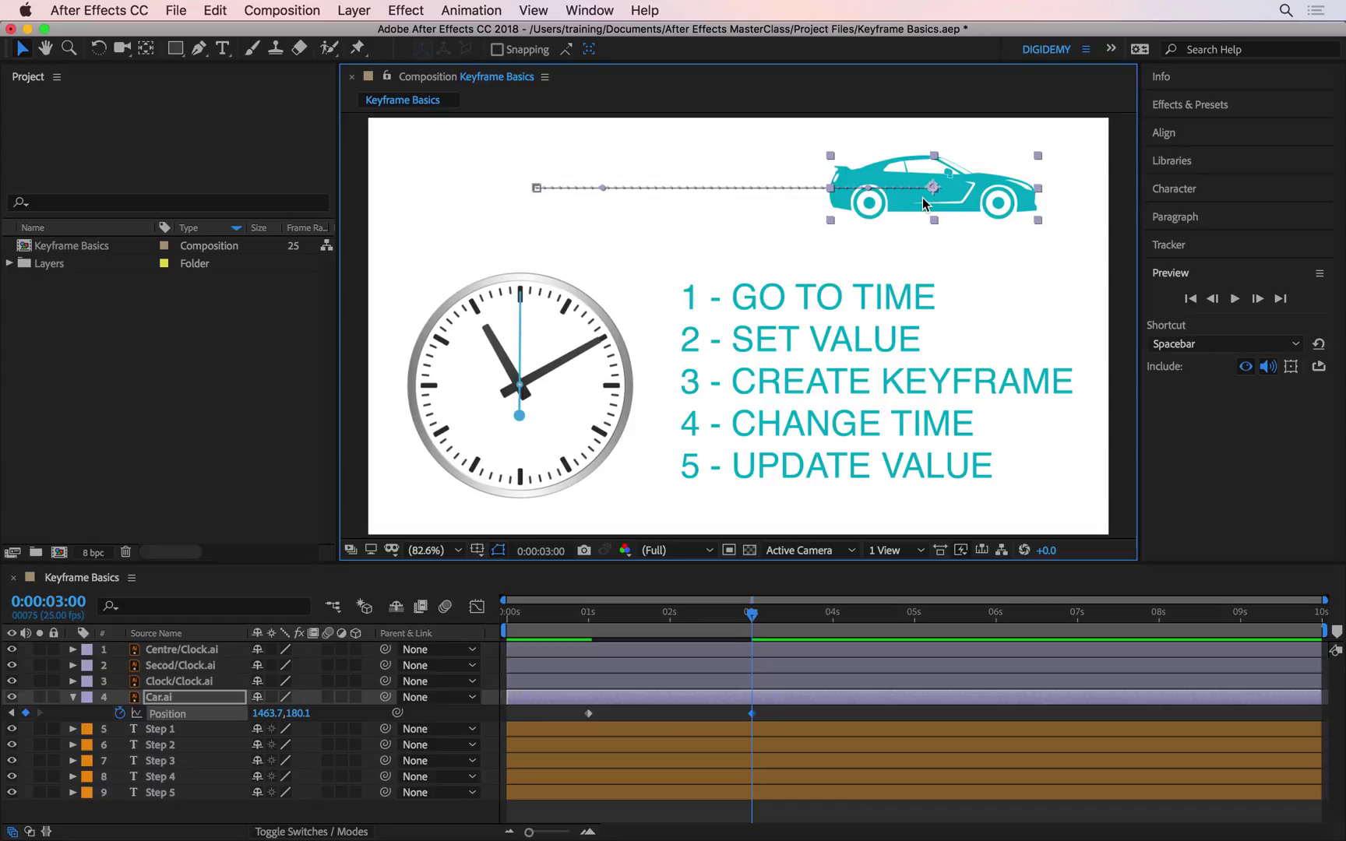
key("Home")
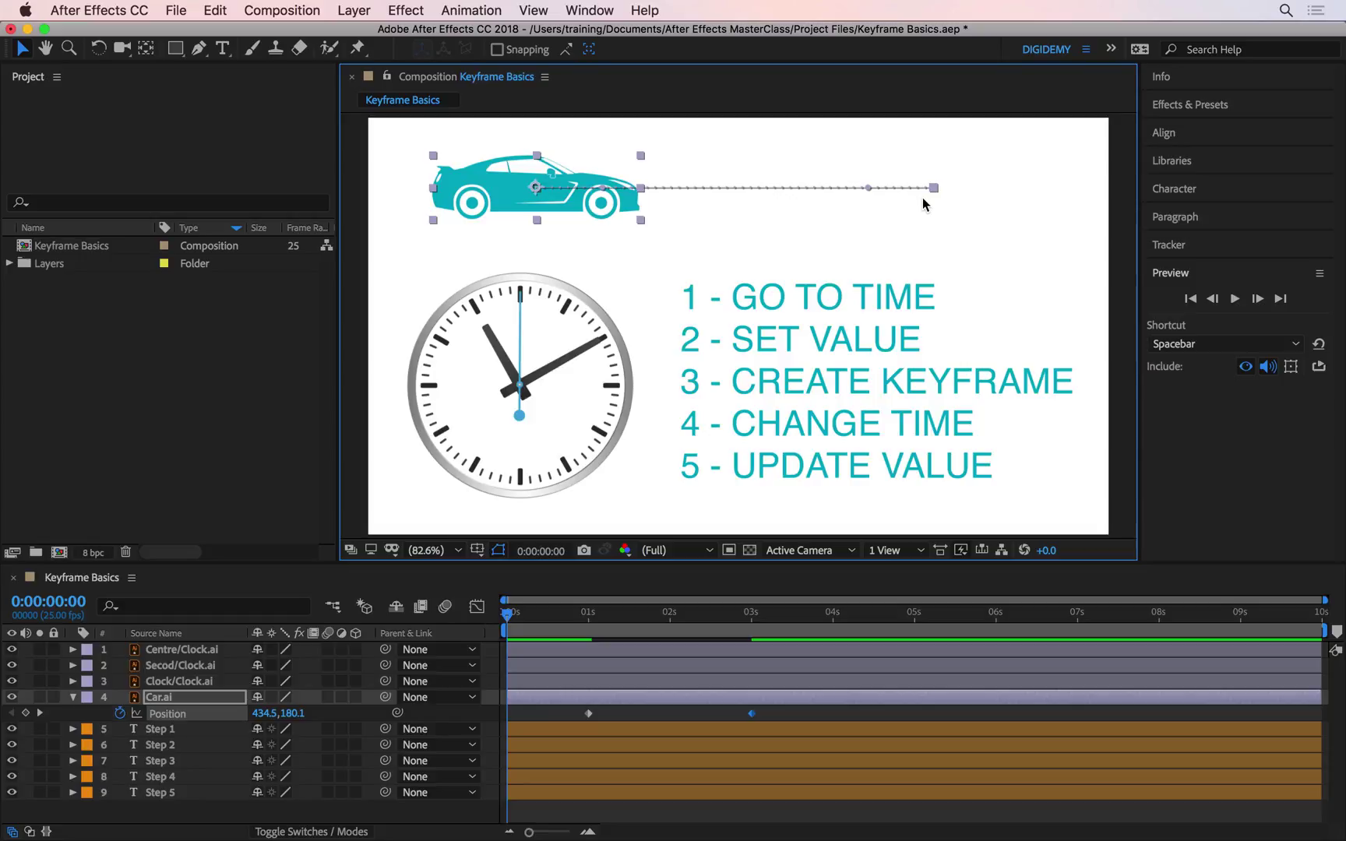
key("space")
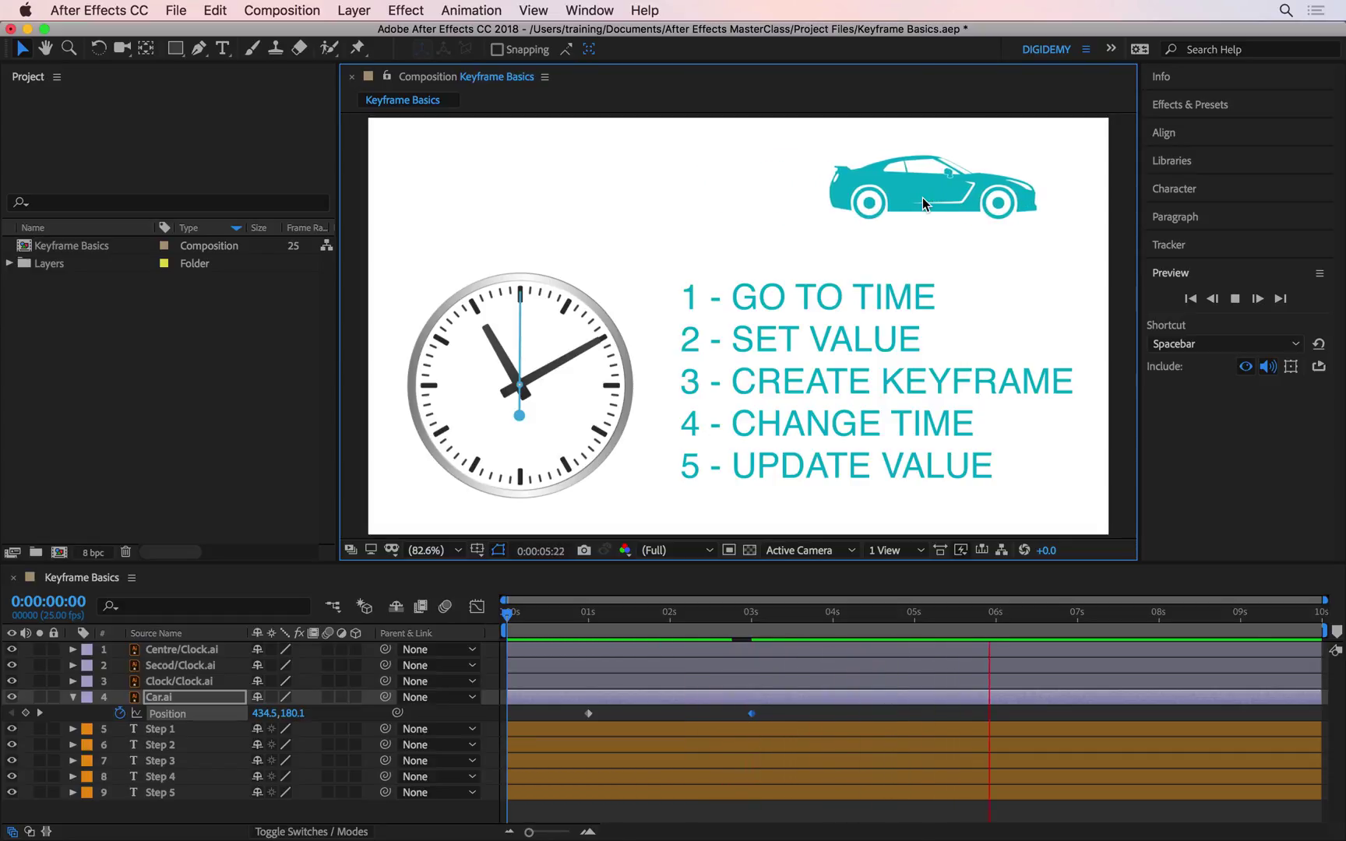
key("space")
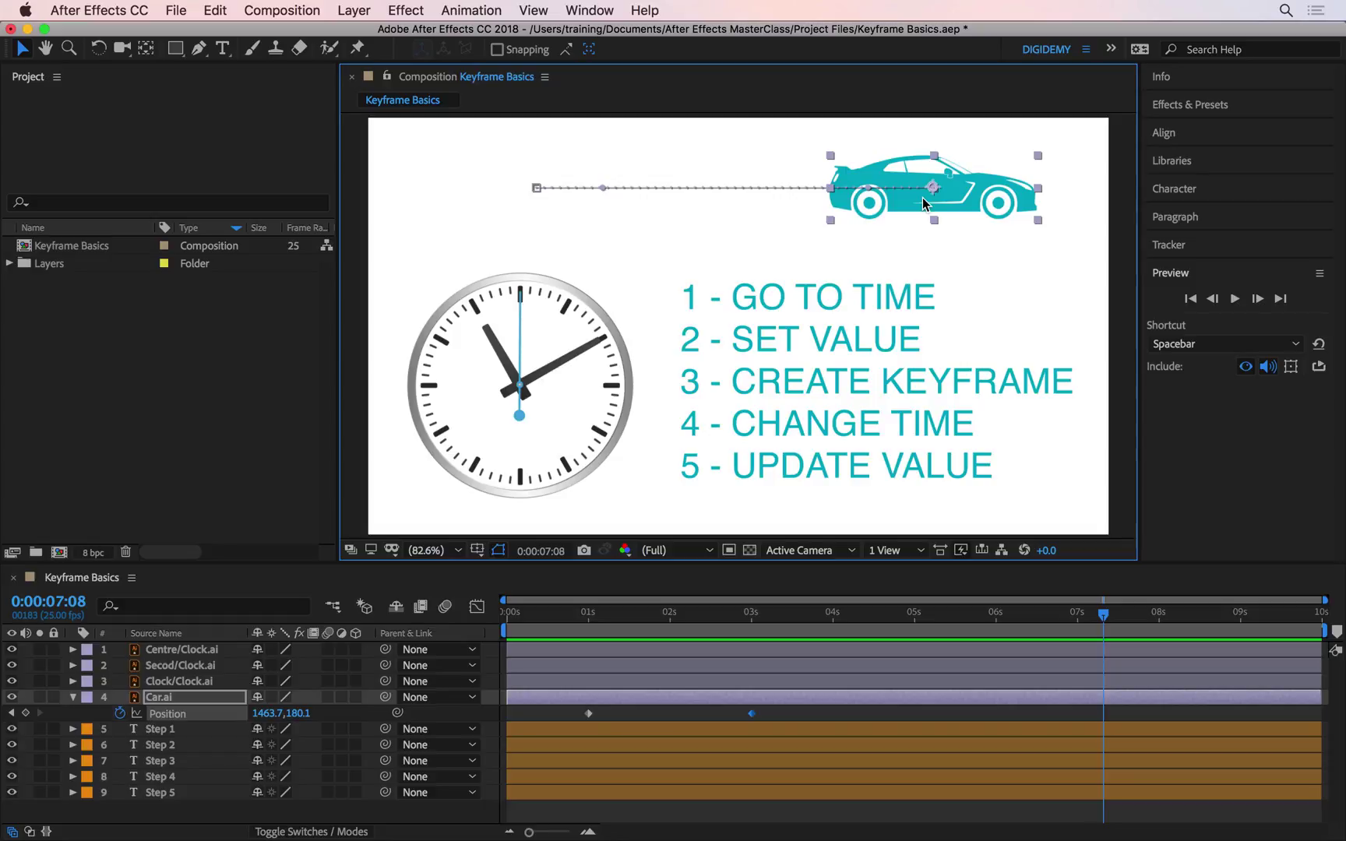